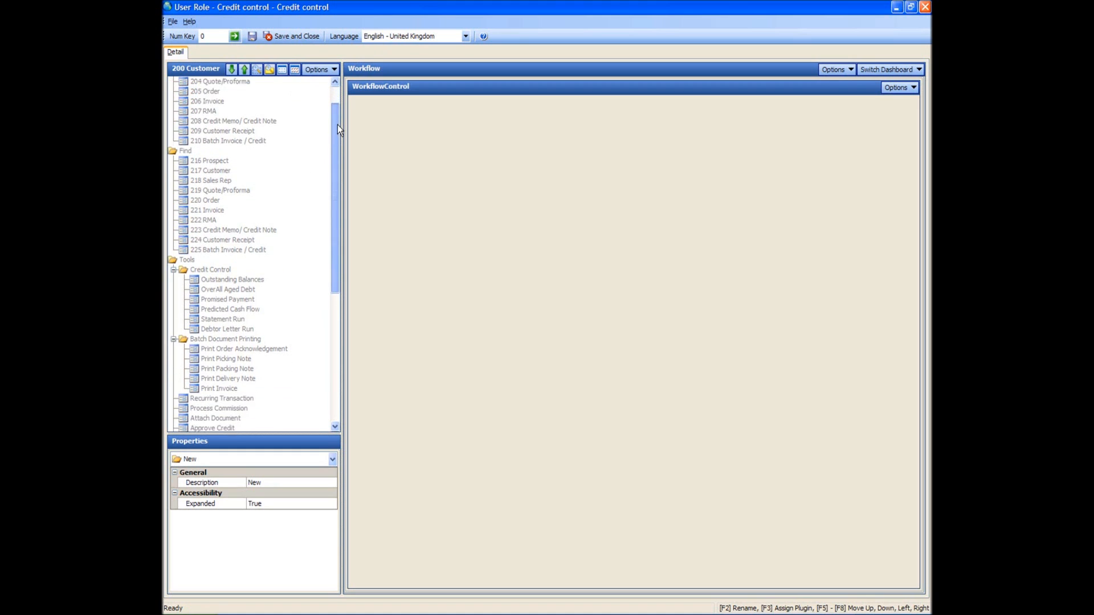
# Step: Enable the 217 Customer item for the Credit control role
pyautogui.click(204, 152)
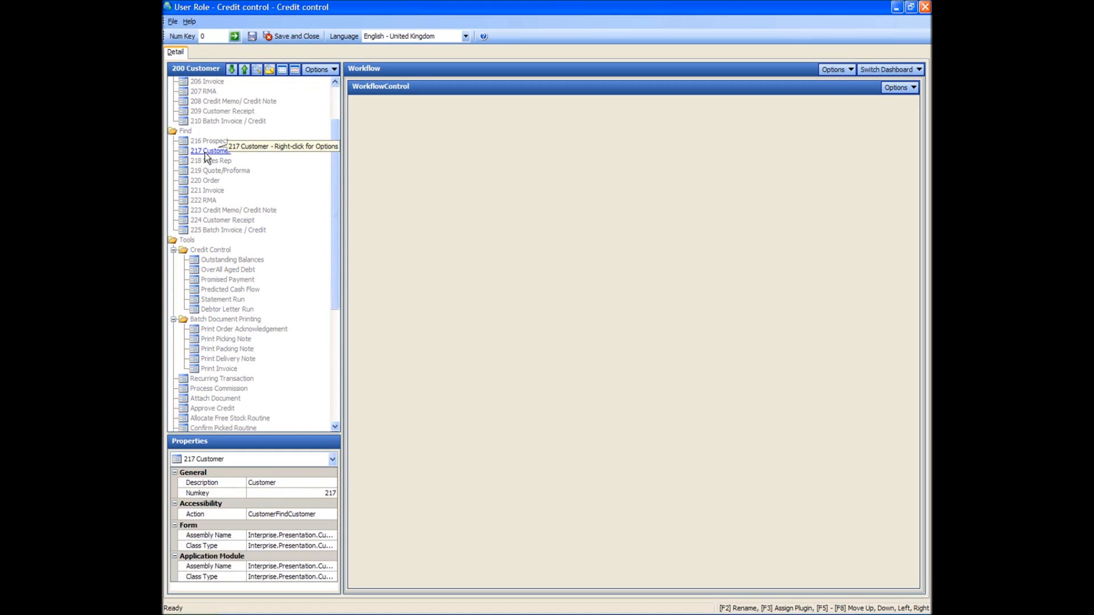
pyautogui.rightClick(204, 152)
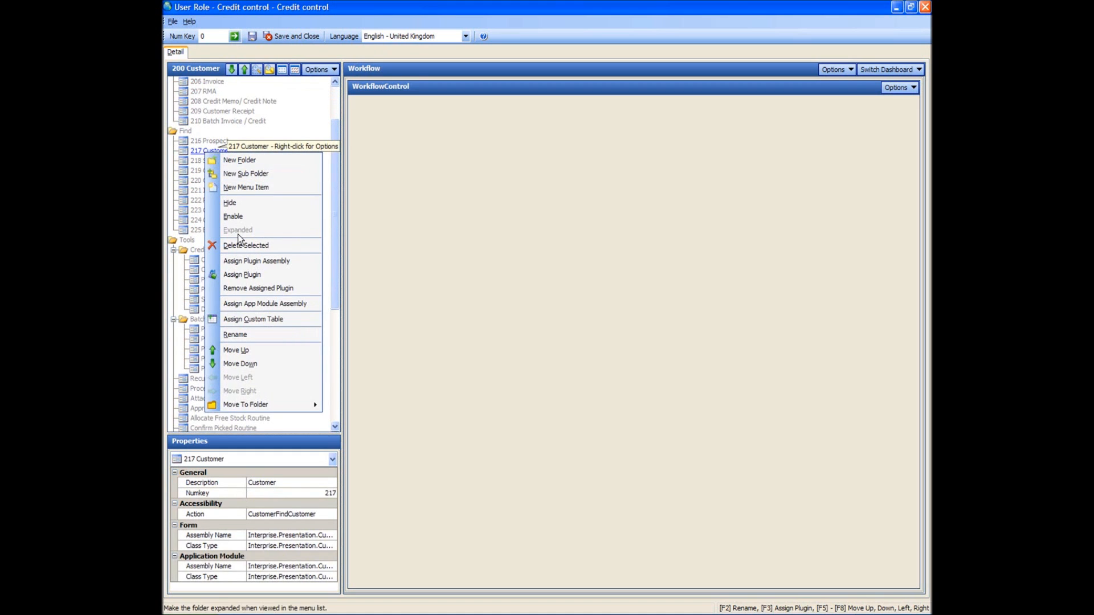
pyautogui.click(241, 219)
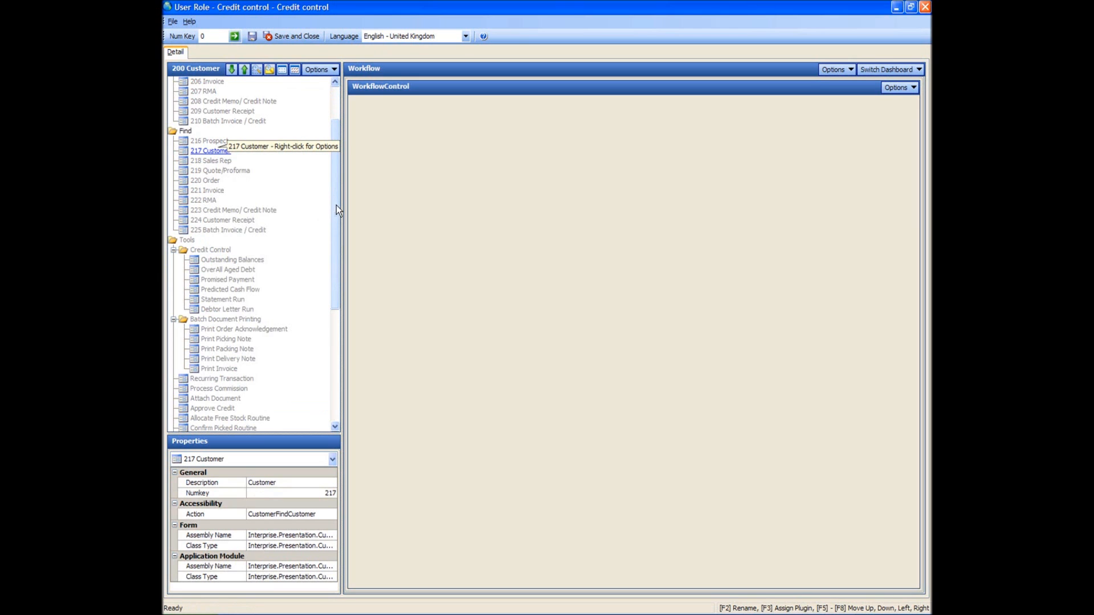
# Step: Enable the Credit Control tools folder under Tools for the role
pyautogui.moveTo(336, 205); pyautogui.dragTo(180, 110)
pyautogui.click(213, 111)
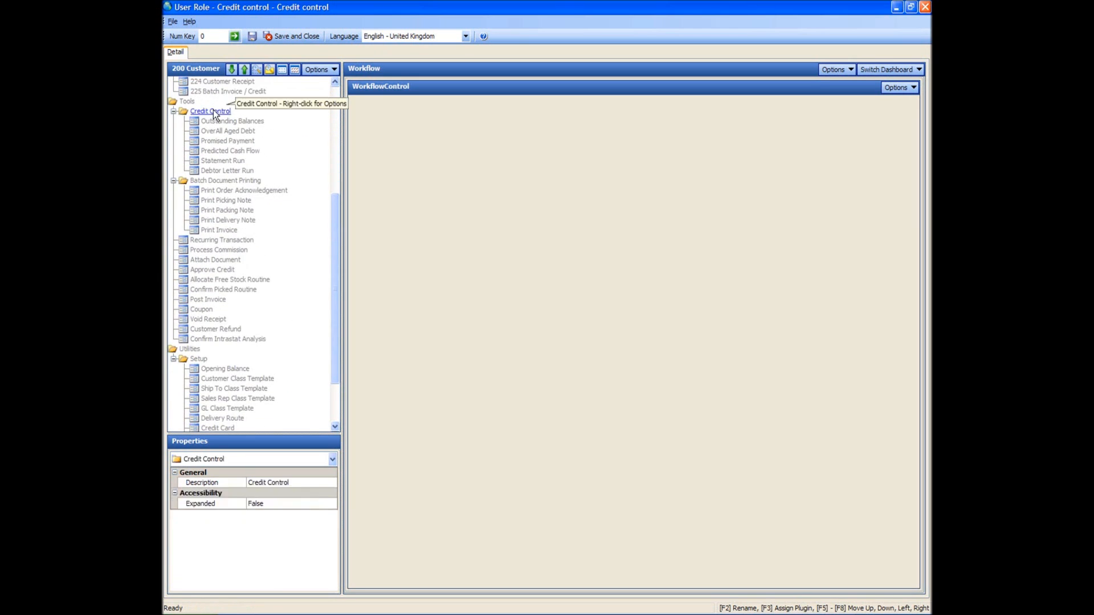
pyautogui.rightClick(213, 109)
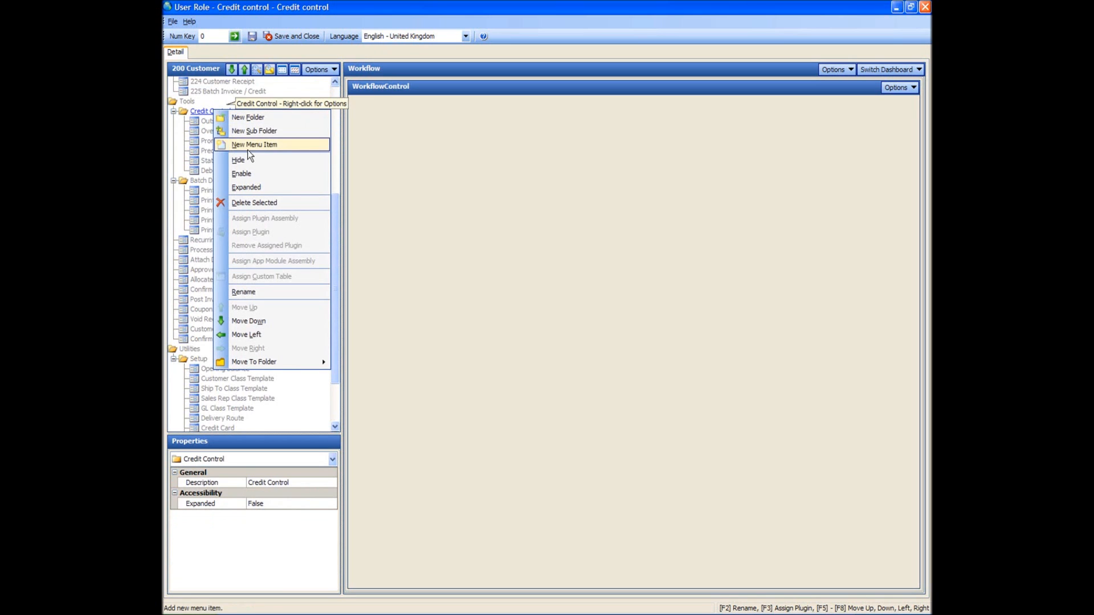
pyautogui.click(259, 174)
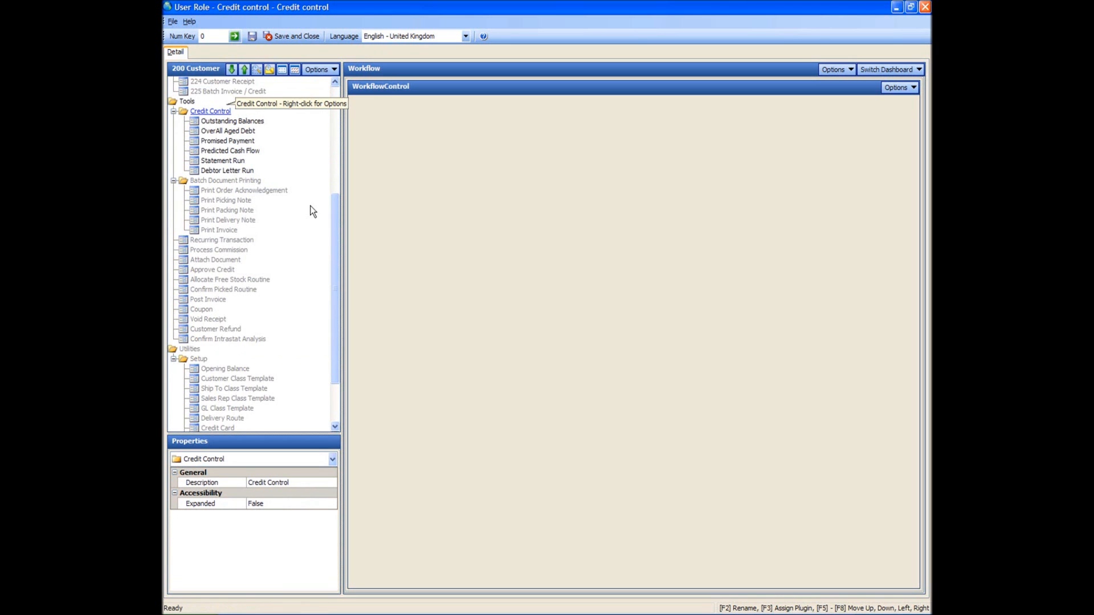
pyautogui.moveTo(333, 247); pyautogui.dragTo(371, 148)
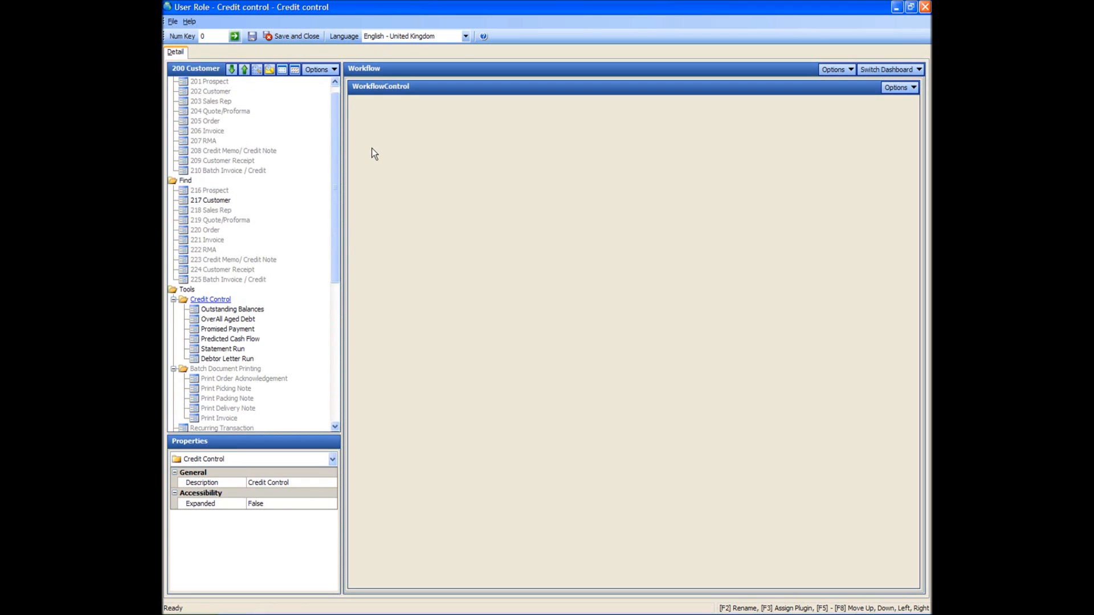
# Step: Save the Credit control role and refresh the User Role list to show it at access level 1
pyautogui.click(298, 33)
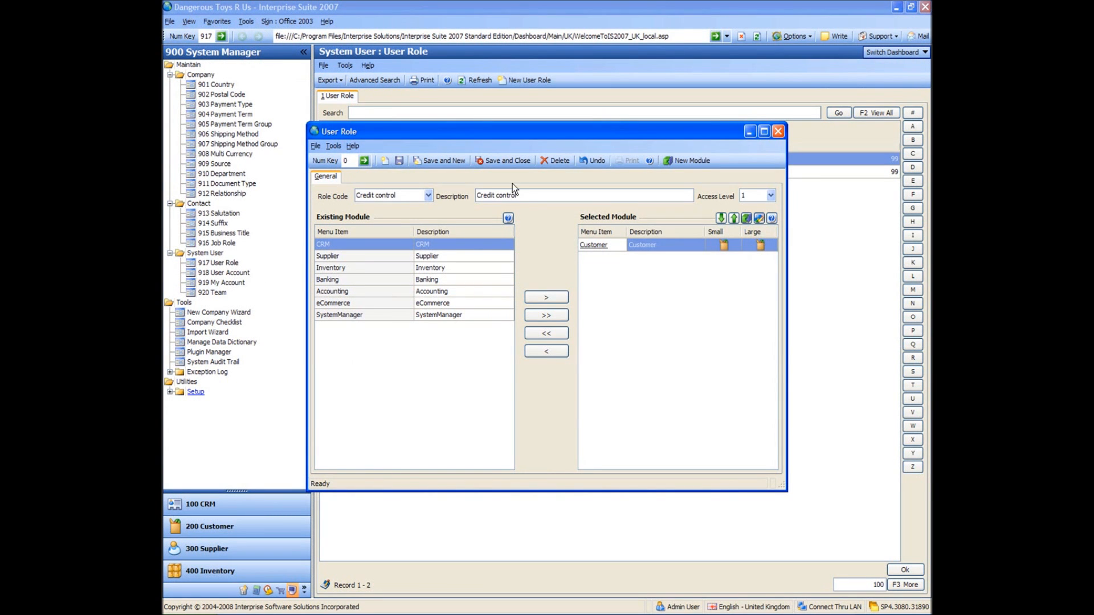
pyautogui.click(511, 160)
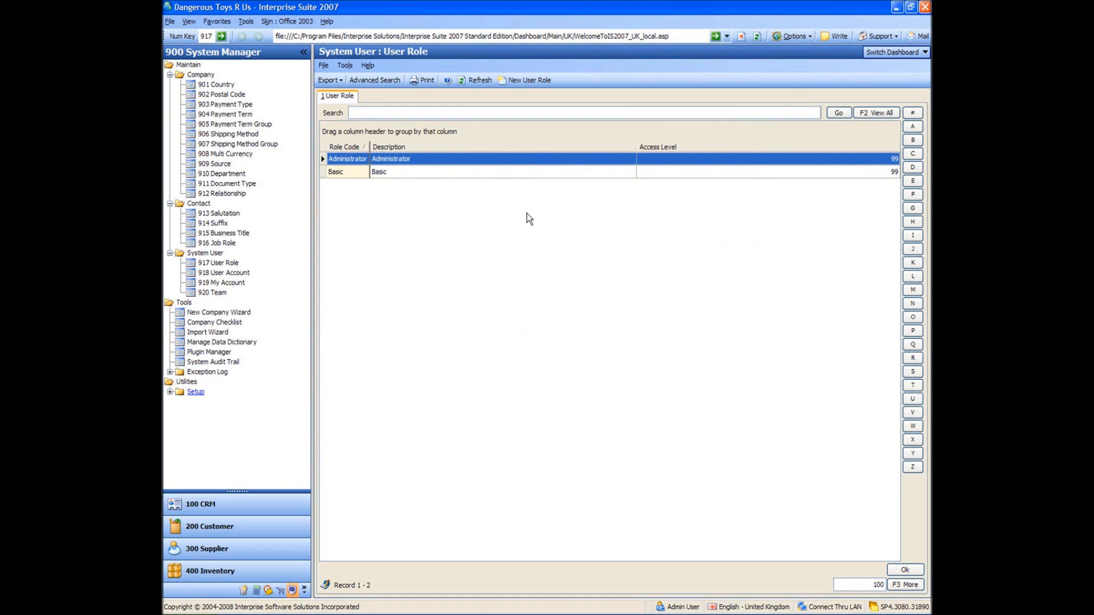
pyautogui.click(479, 80)
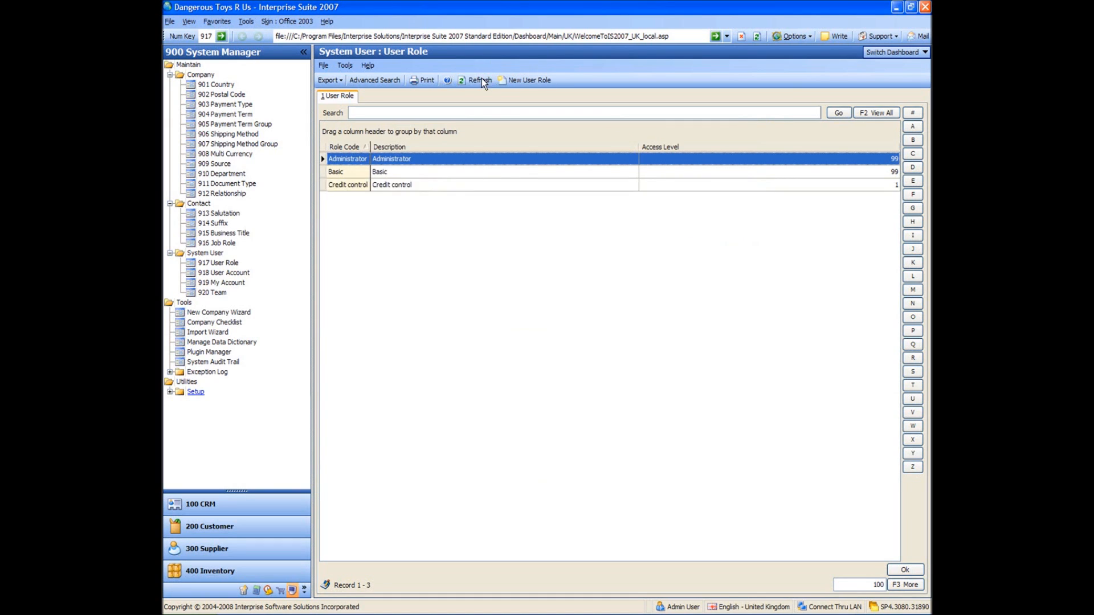
pyautogui.click(353, 186)
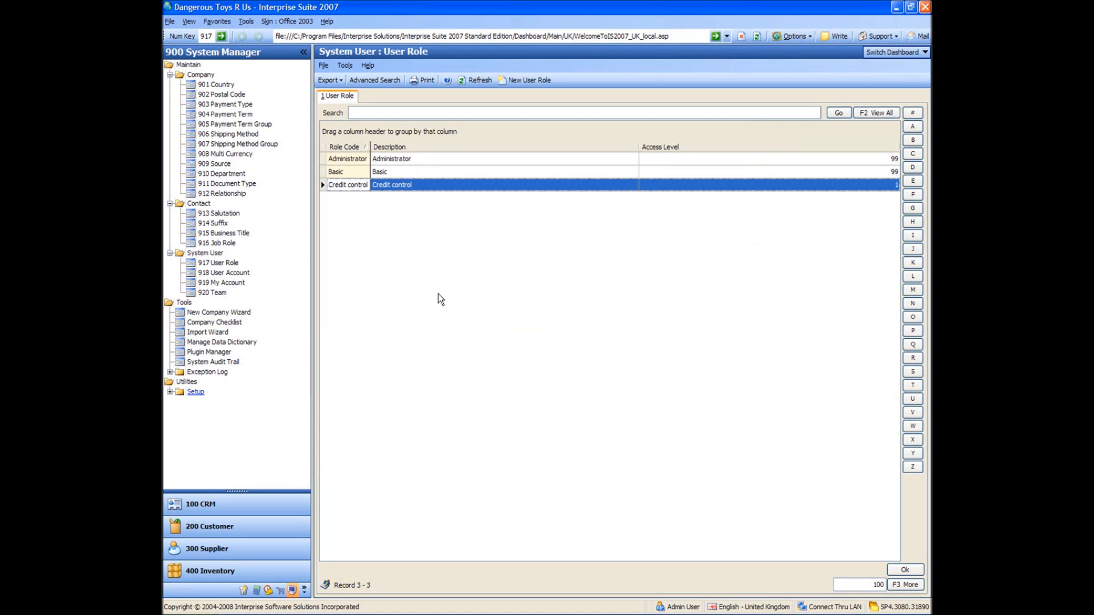
# Step: In 918 User Account, create a new account with user code and user name 'Credit Control'
pyautogui.click(216, 273)
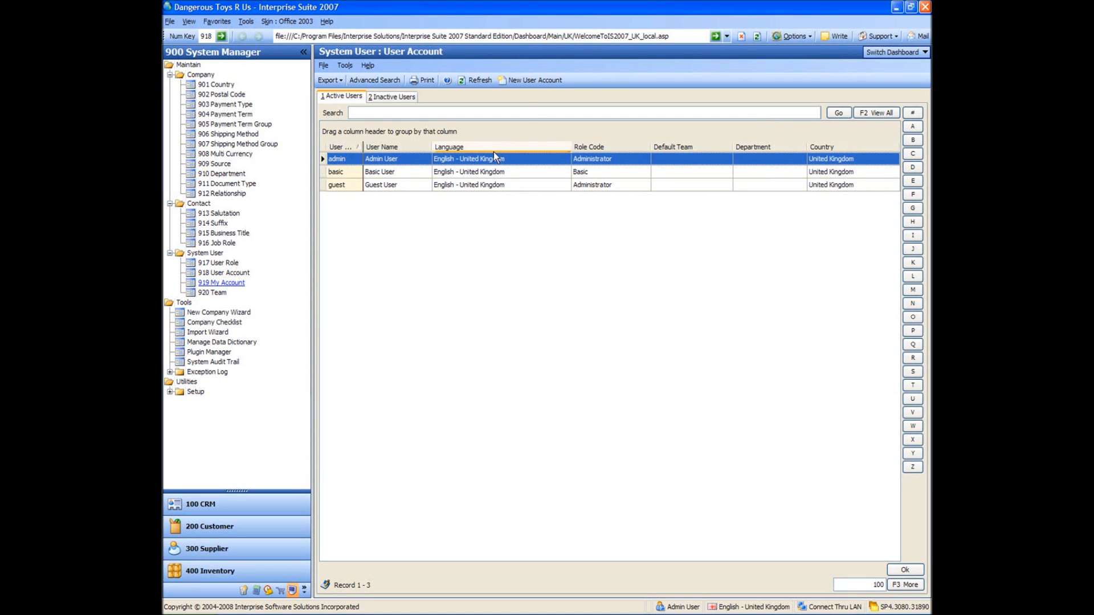
pyautogui.click(527, 80)
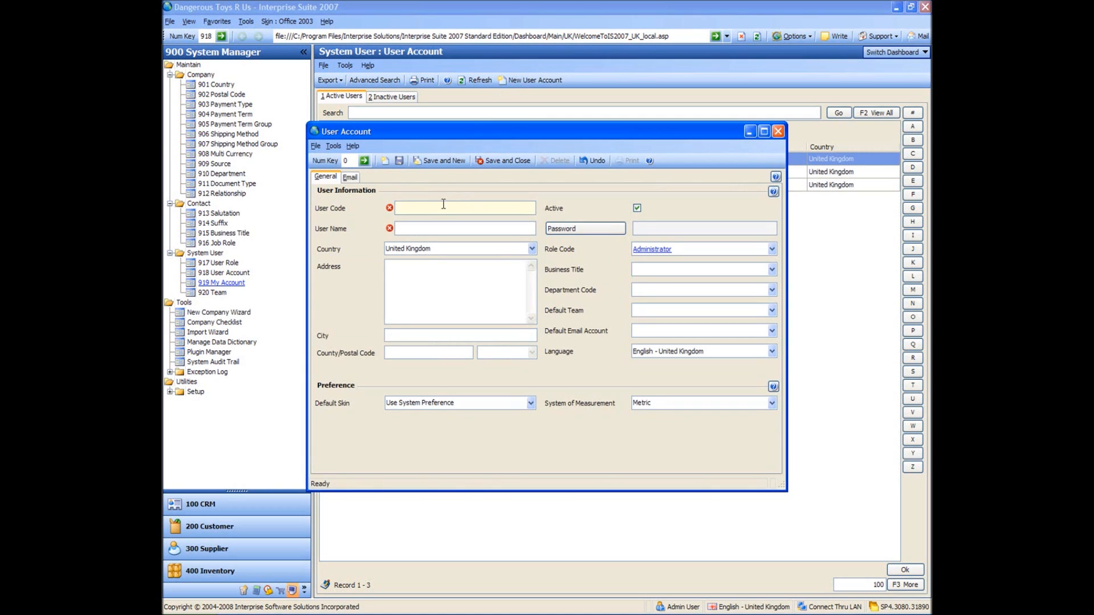
pyautogui.write('Credit Cointrol')
pyautogui.press('Tab')
pyautogui.write('Credit Control')
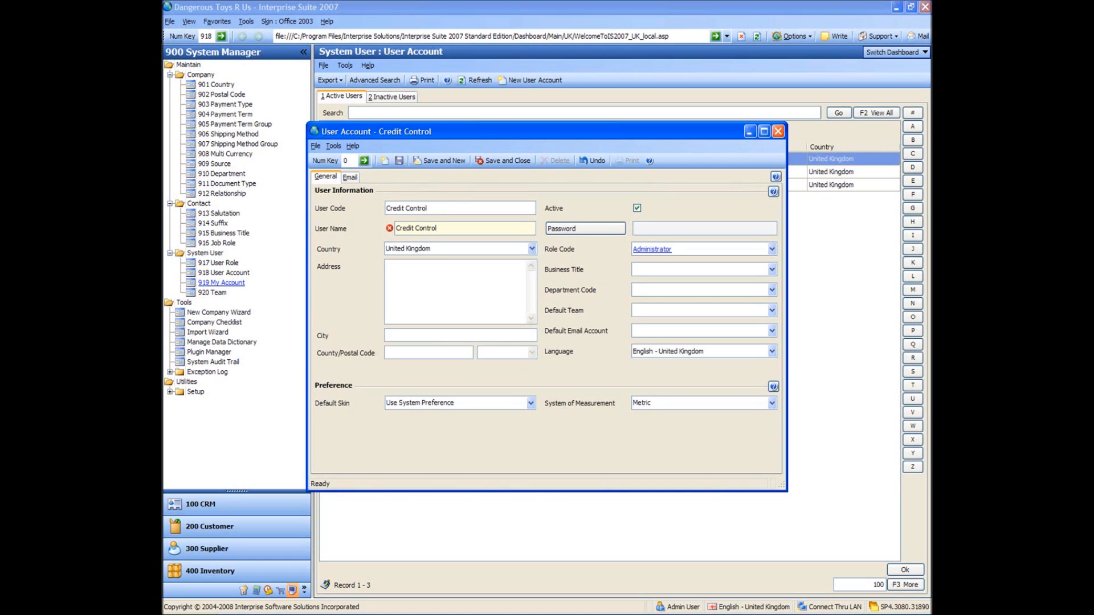
pyautogui.press('Tab')
pyautogui.click(449, 302)
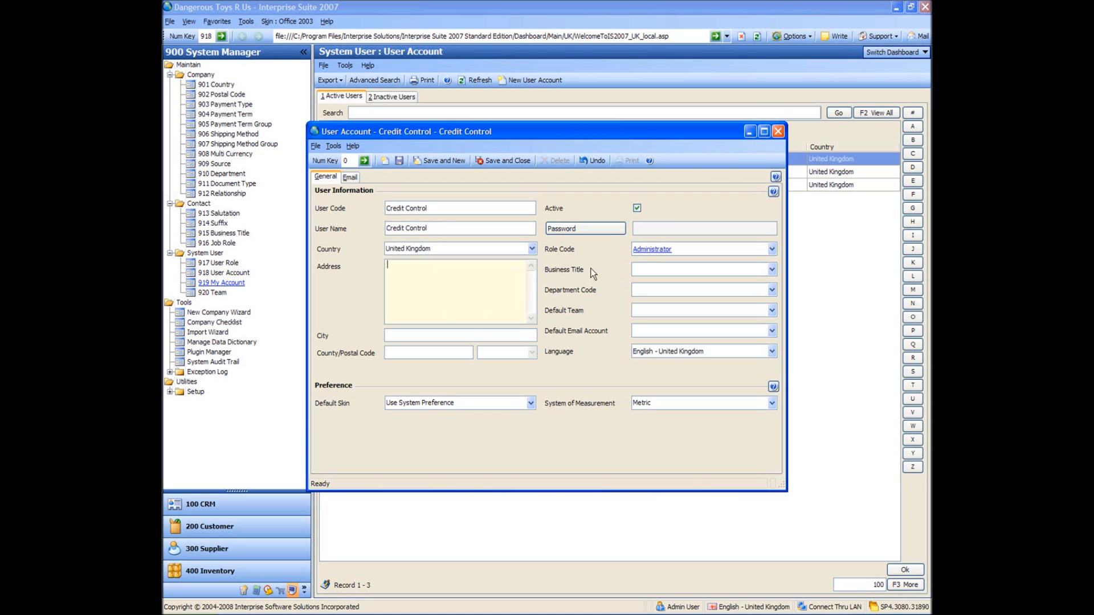
# Step: Set and confirm a password for the Credit Control account
pyautogui.click(614, 225)
pyautogui.write('*********')
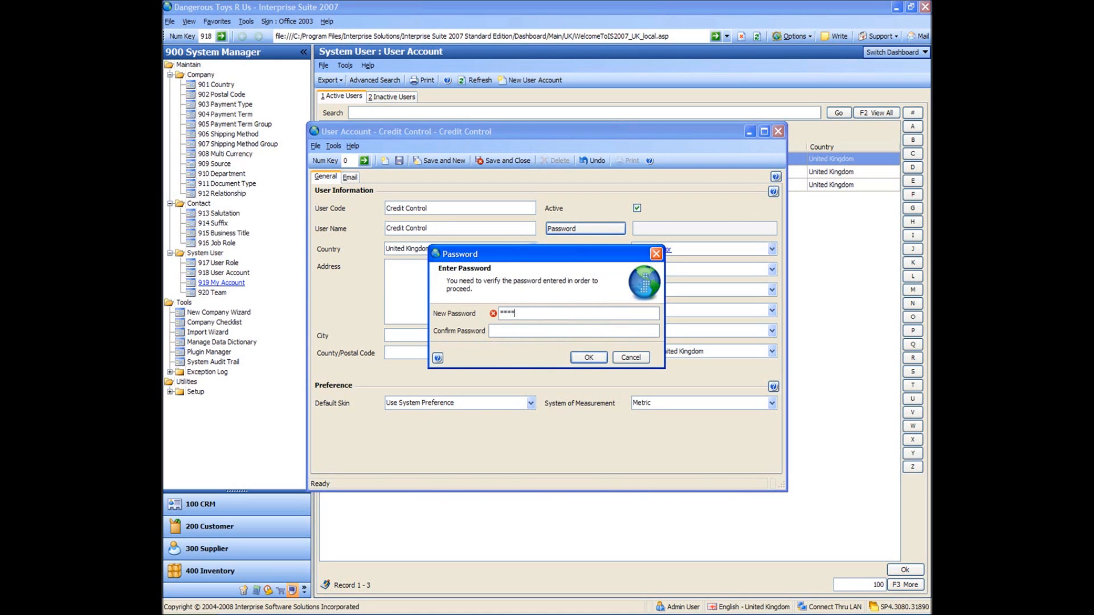
pyautogui.write('****')
pyautogui.press('Tab')
pyautogui.write('***********')
pyautogui.click(588, 357)
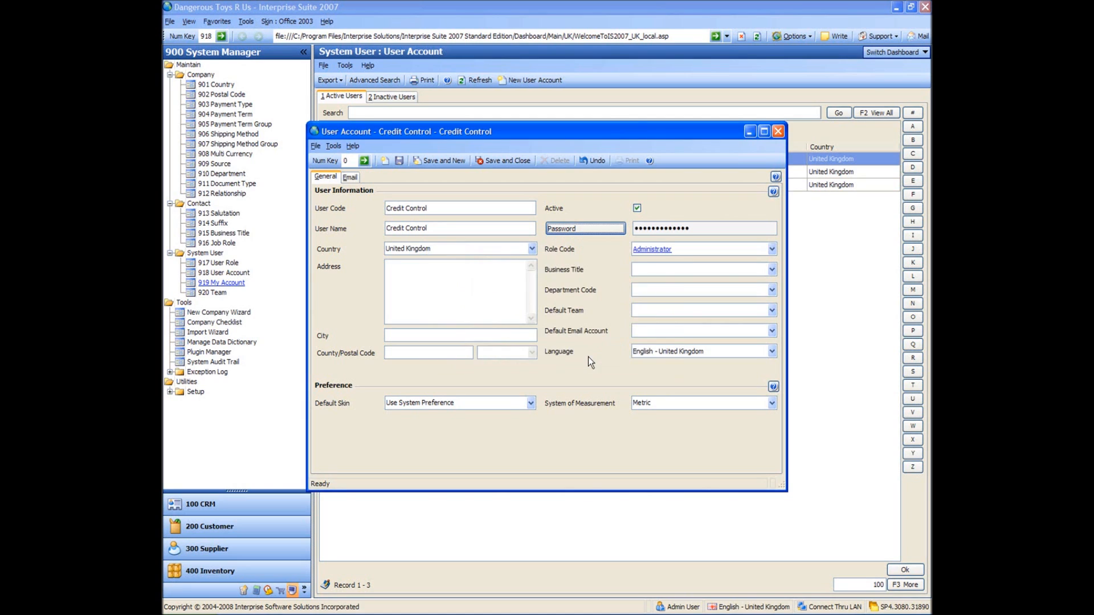
# Step: Assign the Credit control role code and save and close the account
pyautogui.click(773, 249)
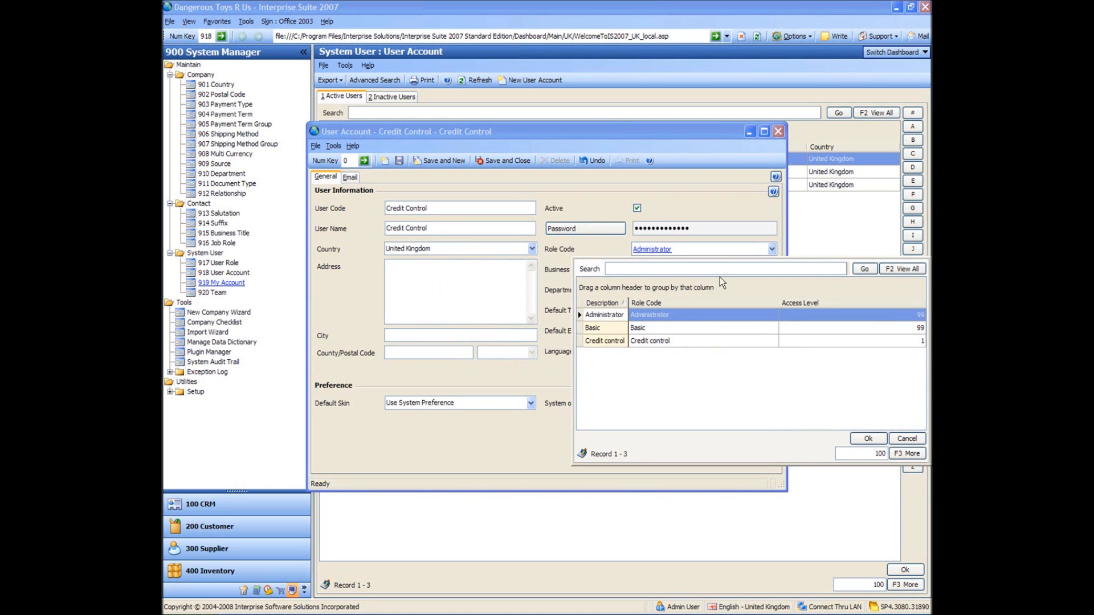
pyautogui.doubleClick(620, 342)
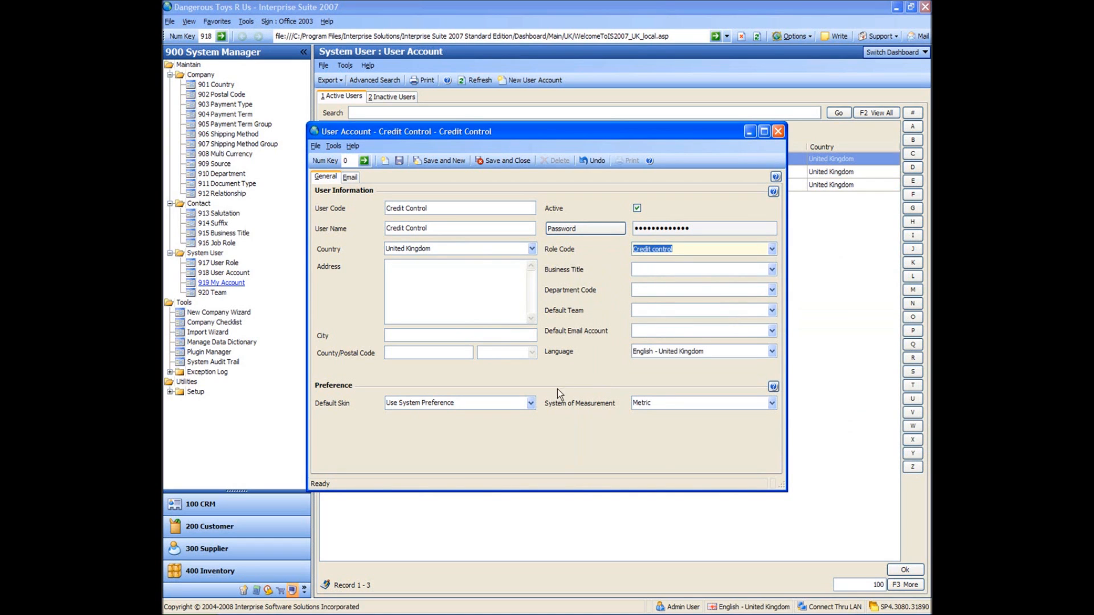
pyautogui.click(470, 287)
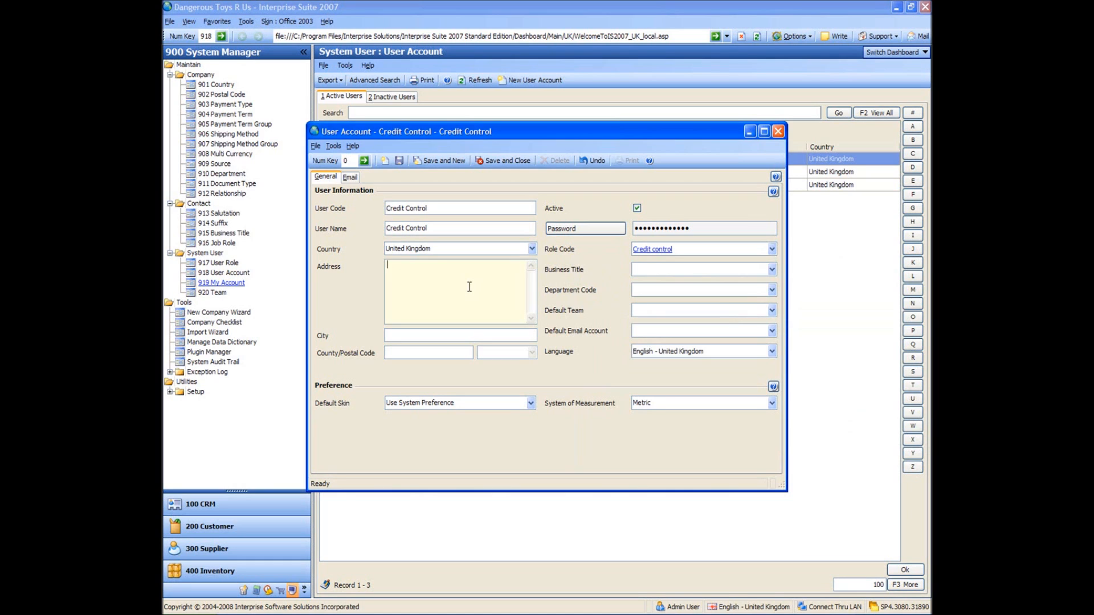
pyautogui.click(499, 162)
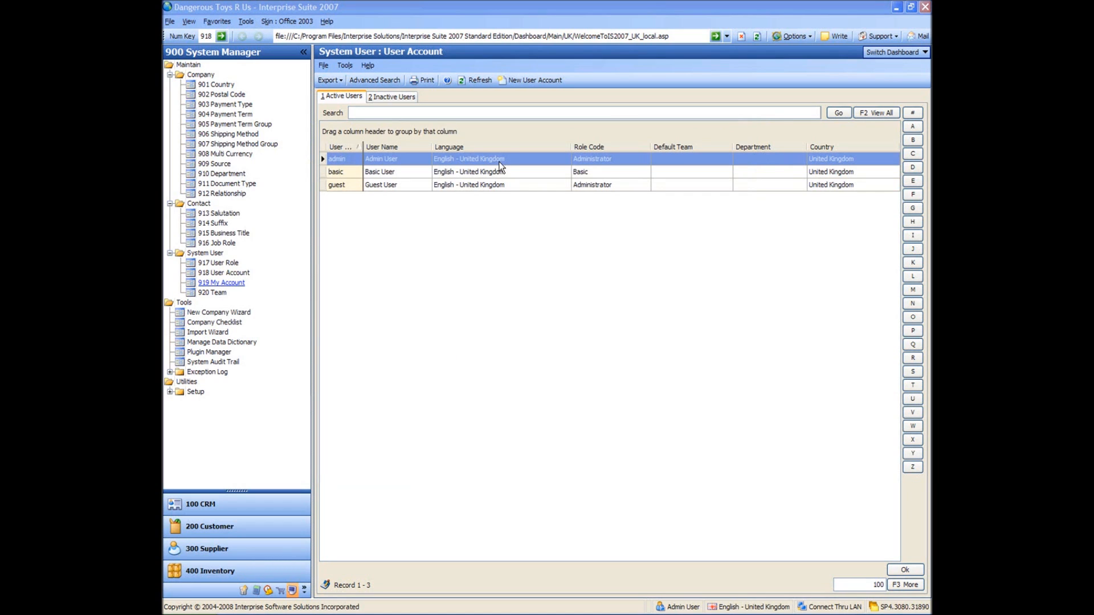
# Step: Refresh the user list, select the Credit Control account, and sign out of admin
pyautogui.click(482, 81)
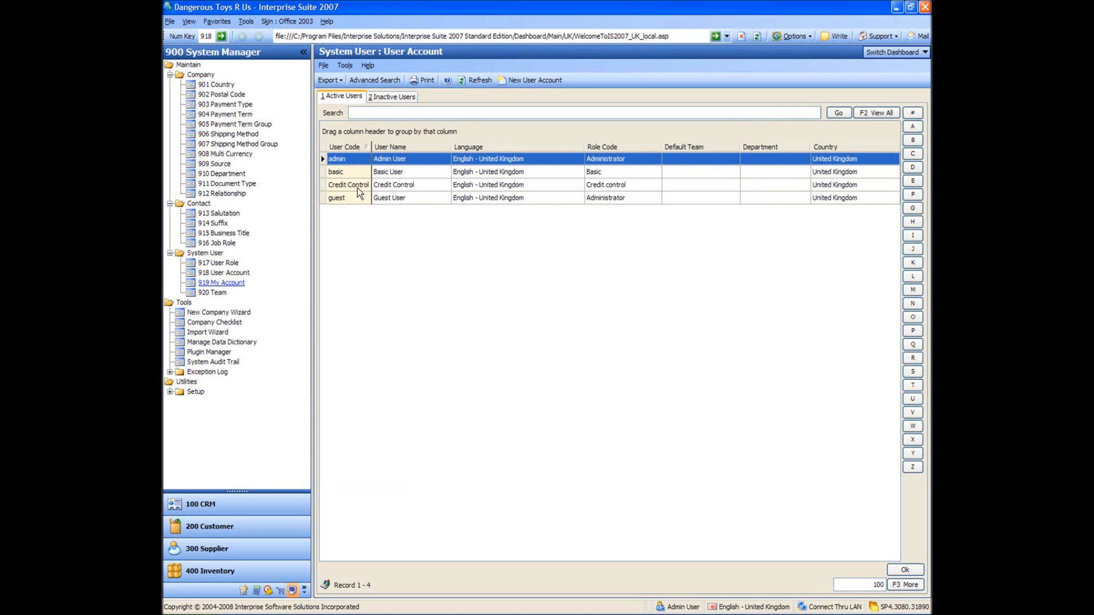
pyautogui.click(359, 186)
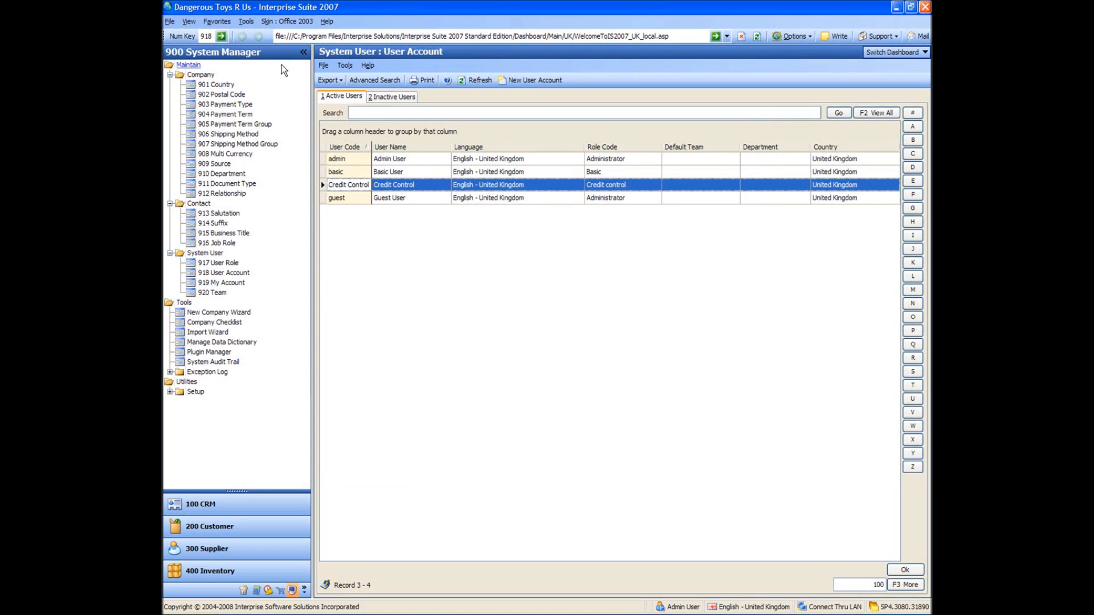
pyautogui.click(170, 22)
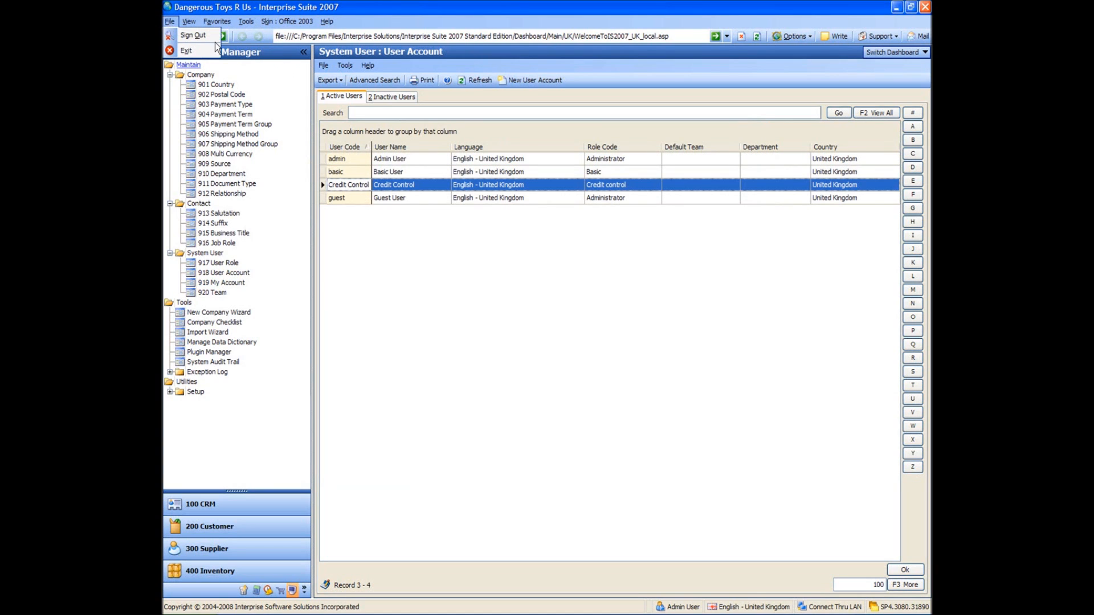
pyautogui.click(194, 35)
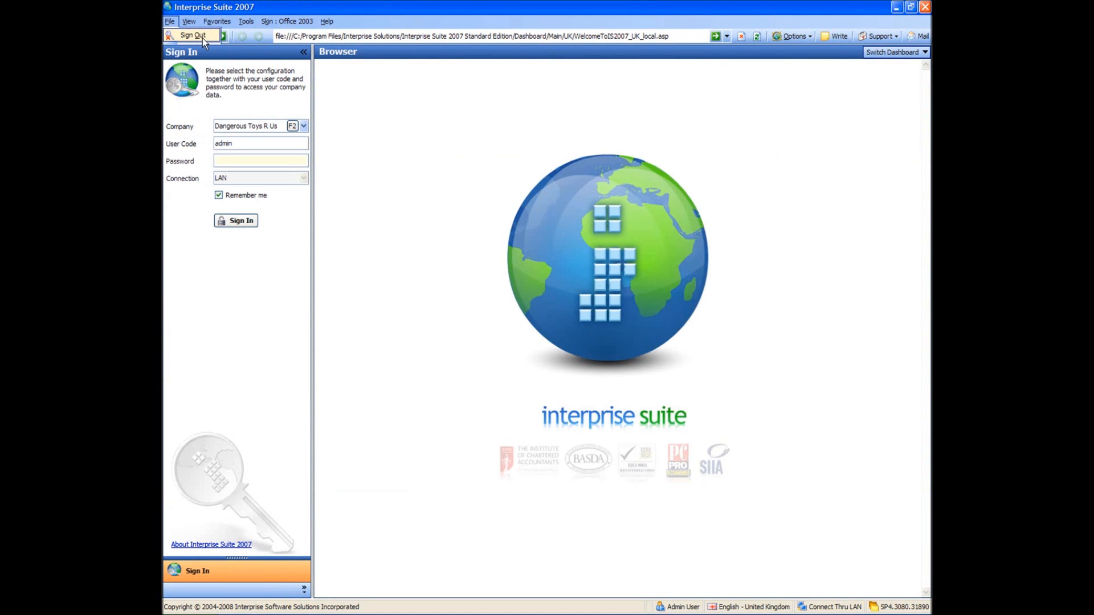
# Step: Sign in with user code 'Credit Control' and its password
pyautogui.doubleClick(245, 142)
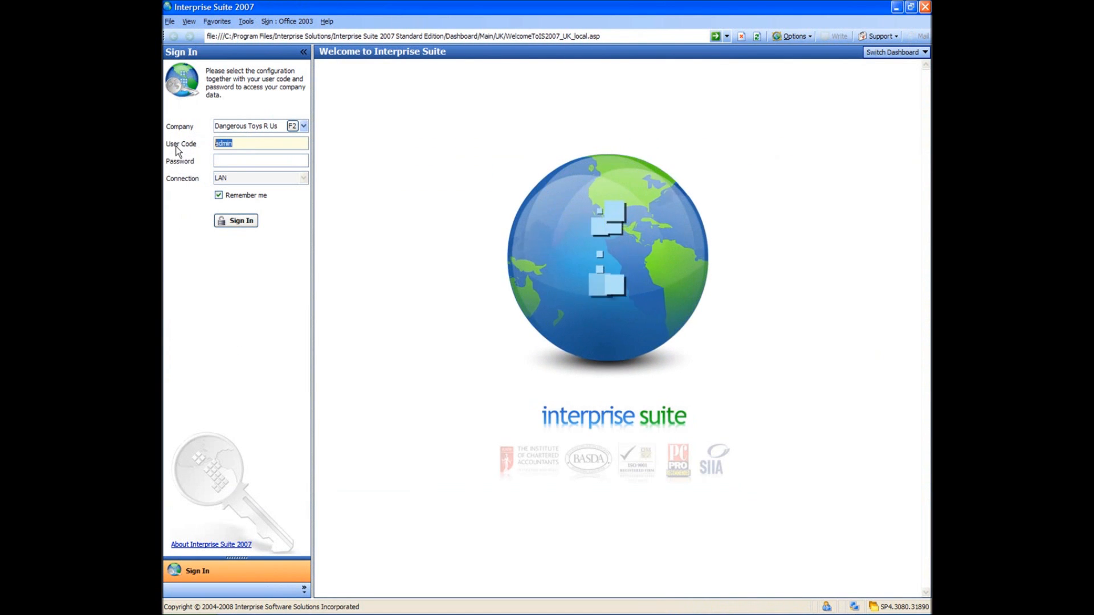
pyautogui.write('Credit Control')
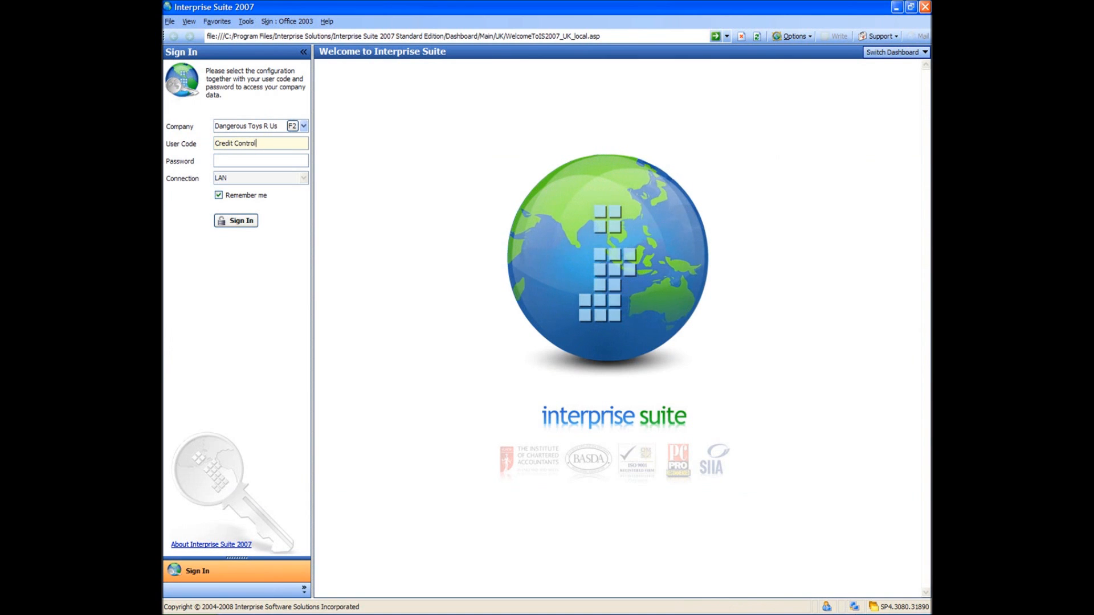
pyautogui.press('Tab')
pyautogui.write('*******')
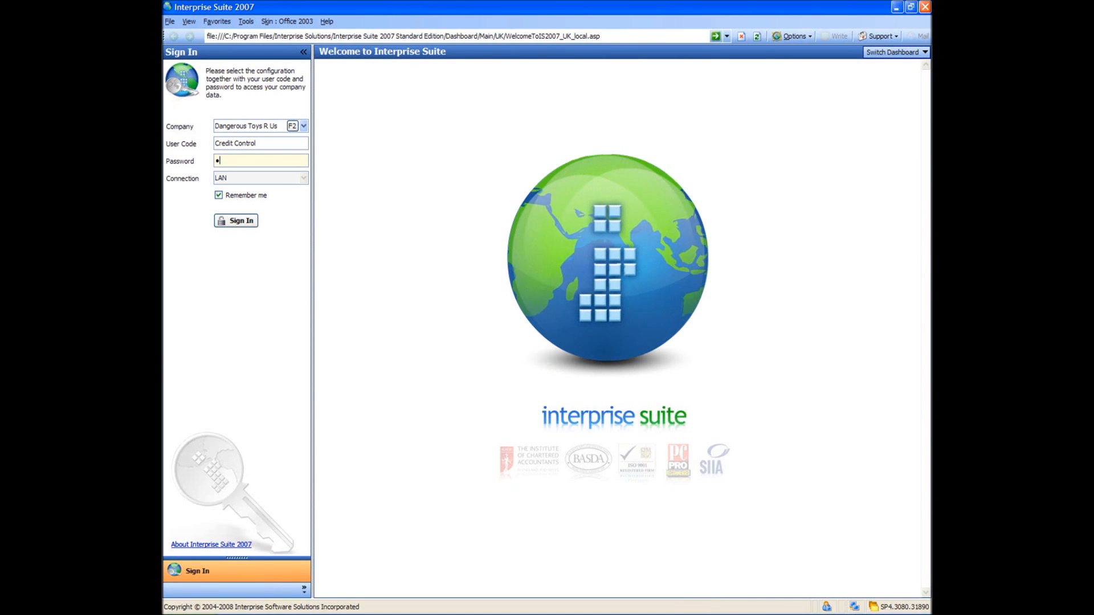
pyautogui.write('******')
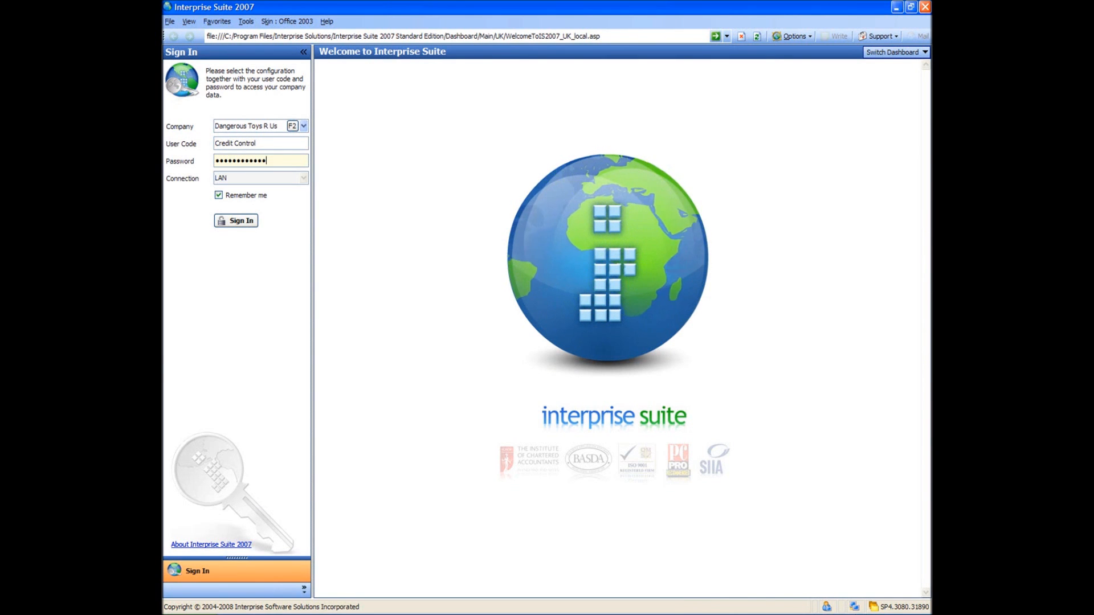
pyautogui.press('Return')
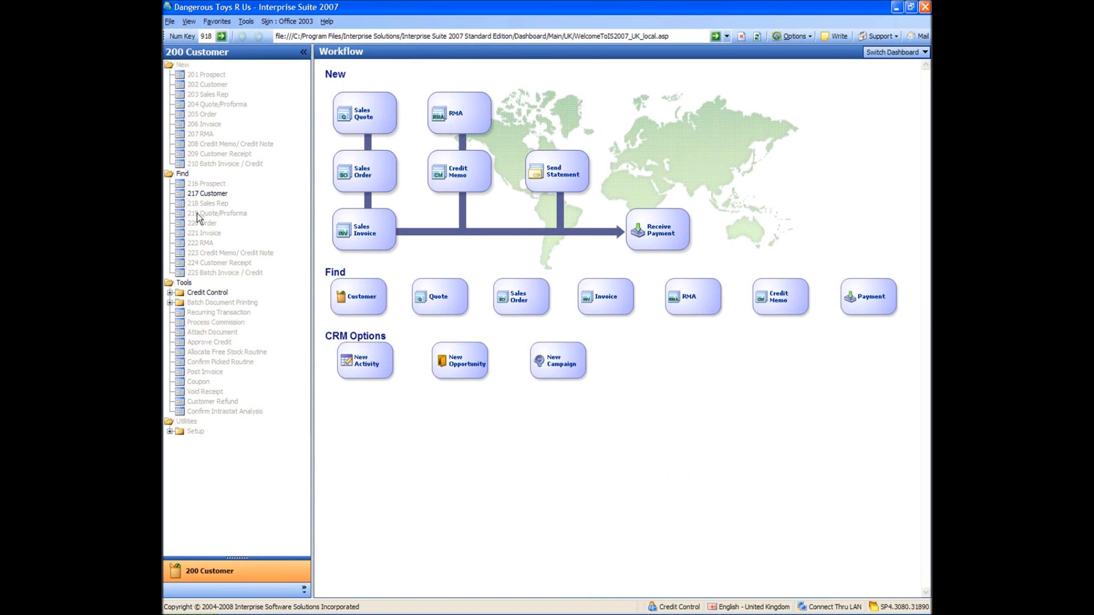
# Step: Expand Credit Control tools, open 217 Customer, and view then close Bikes and Trikes Ltd's record
pyautogui.click(170, 293)
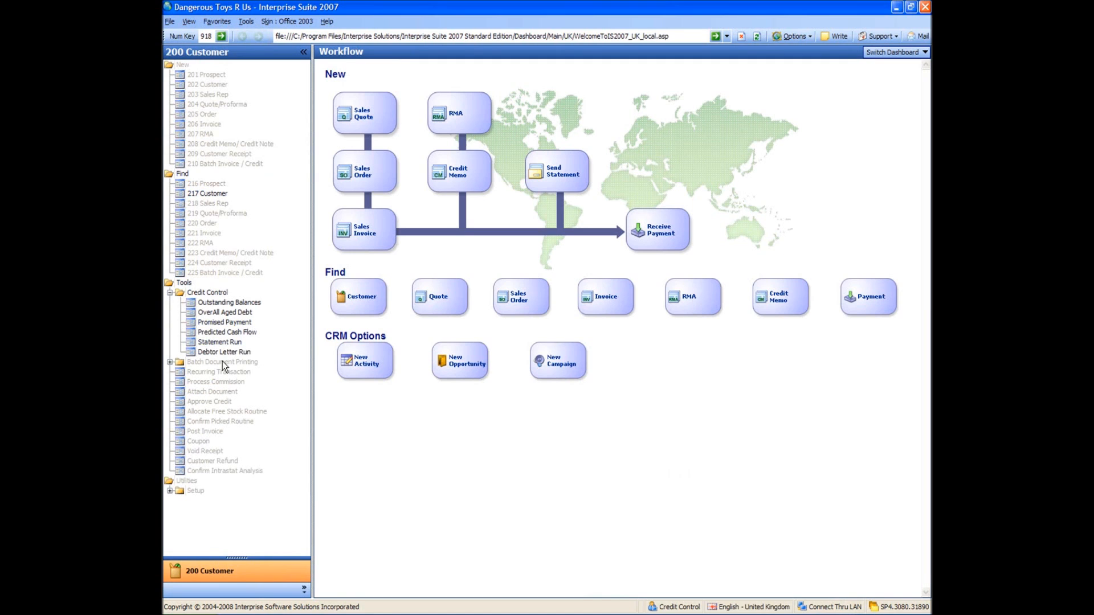
pyautogui.click(210, 194)
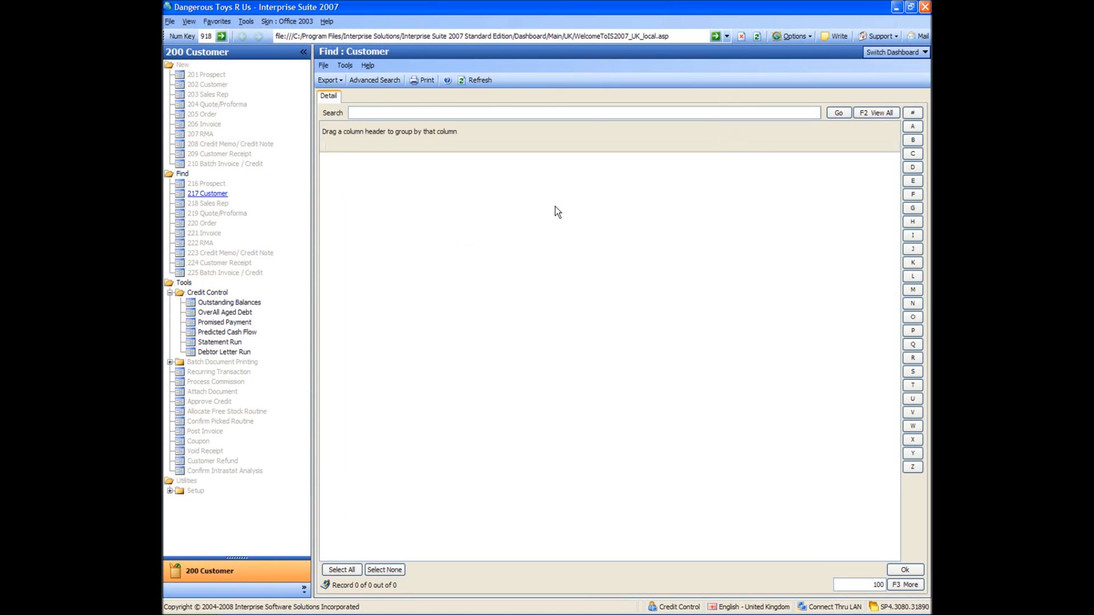
pyautogui.click(555, 209)
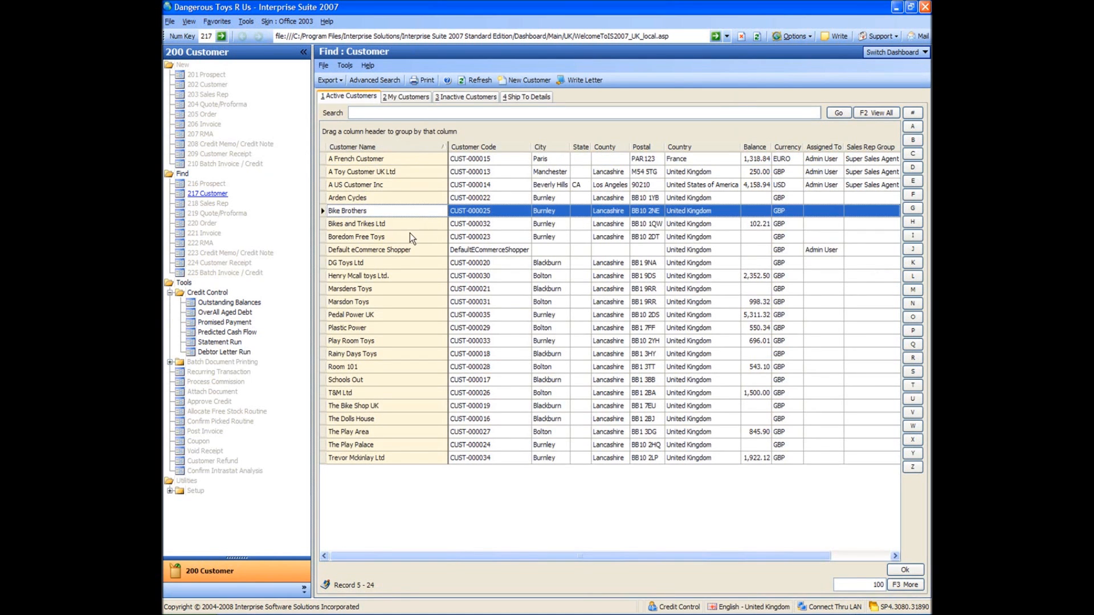
pyautogui.click(409, 234)
pyautogui.click(410, 228)
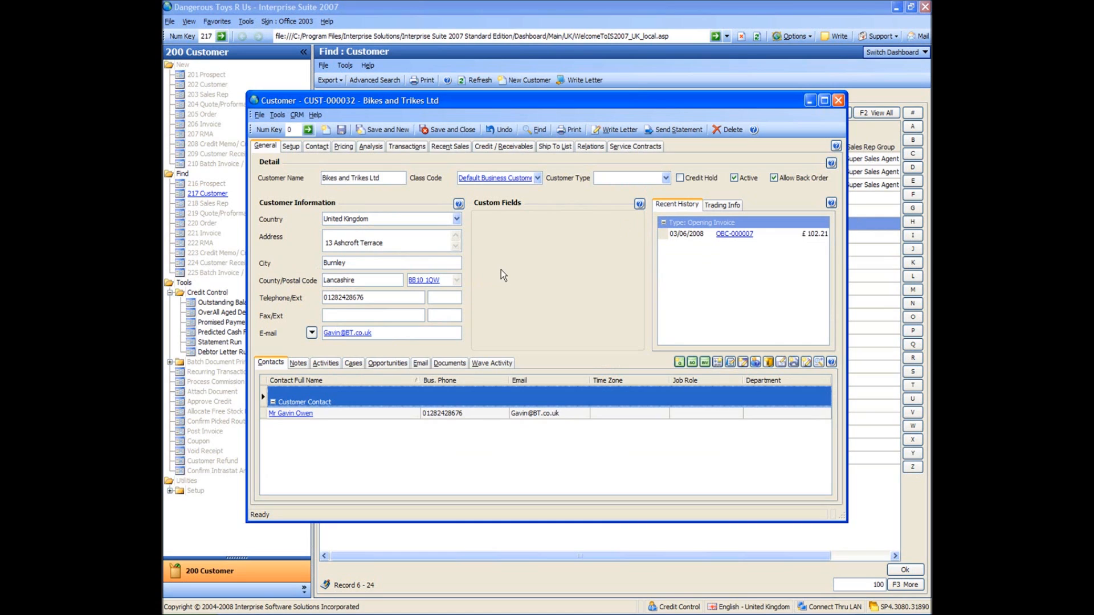
pyautogui.click(701, 363)
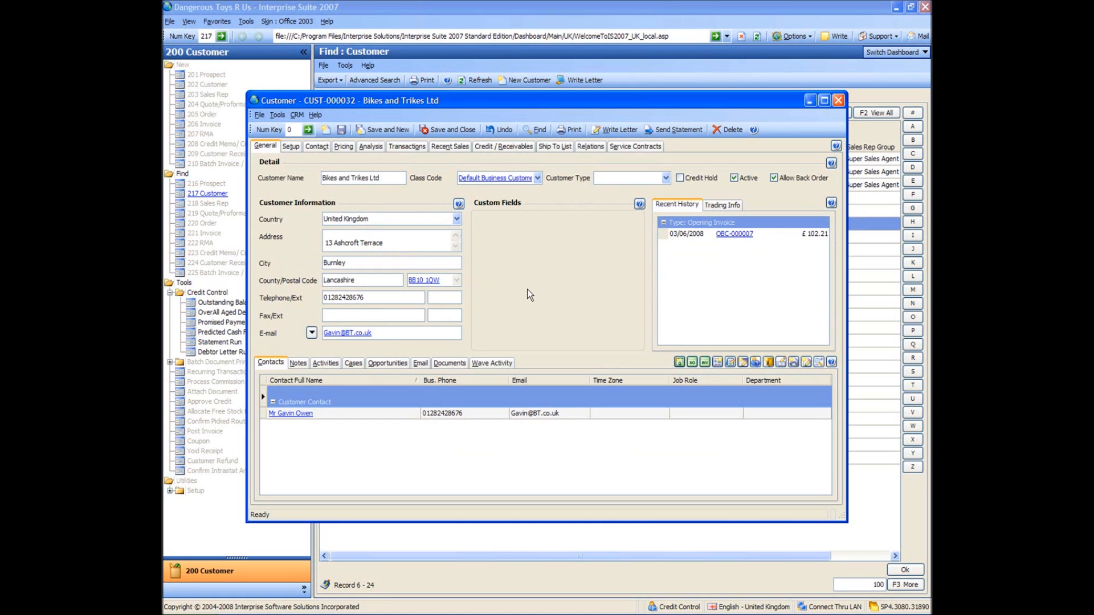
pyautogui.click(838, 101)
pyautogui.click(230, 313)
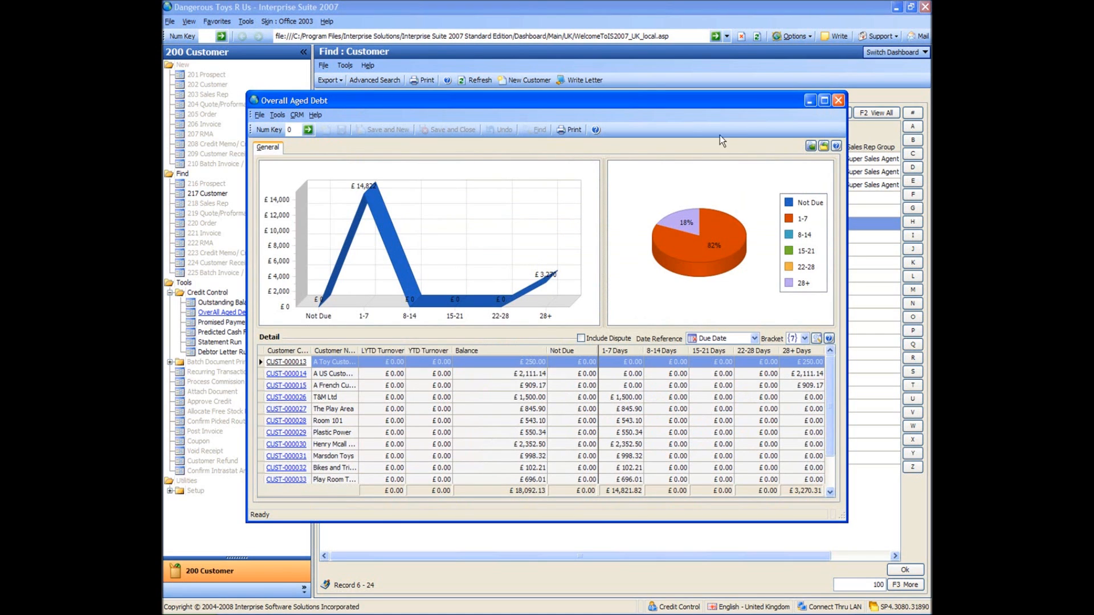
pyautogui.click(838, 101)
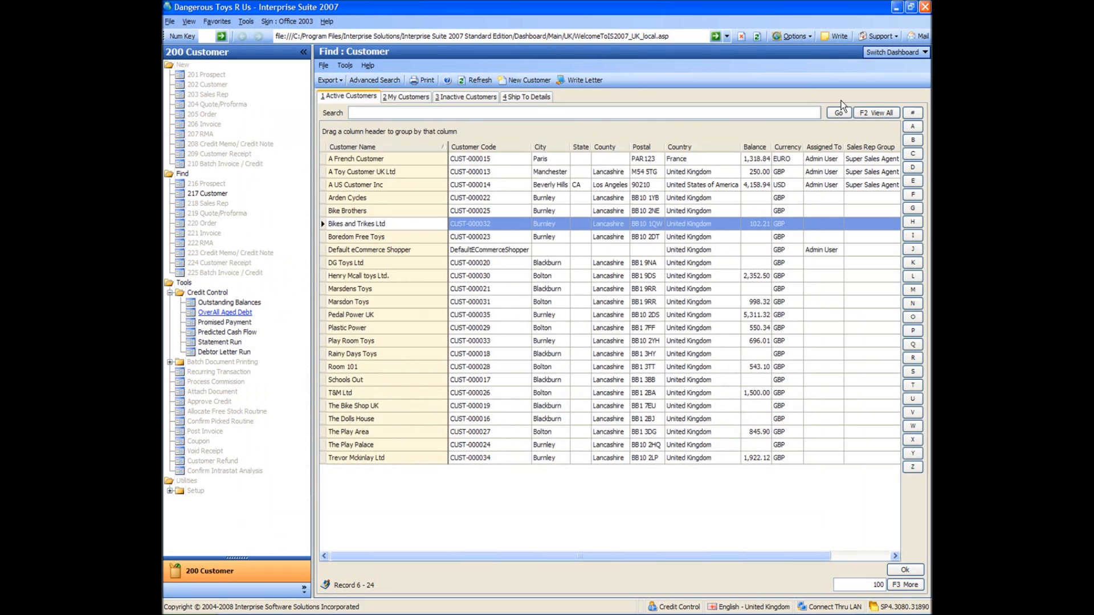
pyautogui.click(369, 327)
pyautogui.click(202, 399)
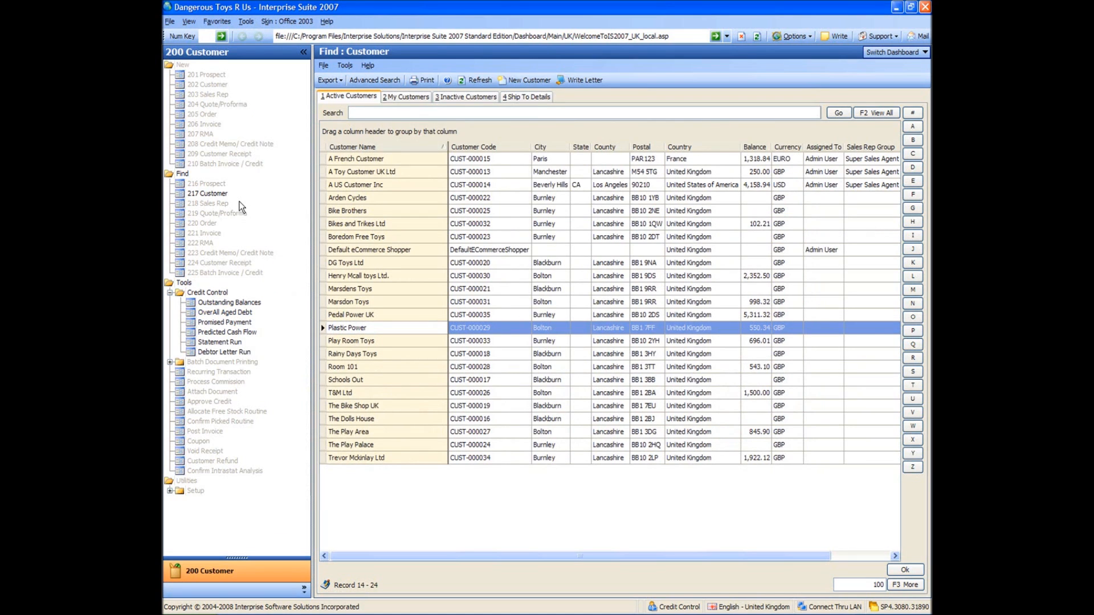
# Step: Sign out via File, then sign in with user code 'admin' and its password
pyautogui.click(170, 21)
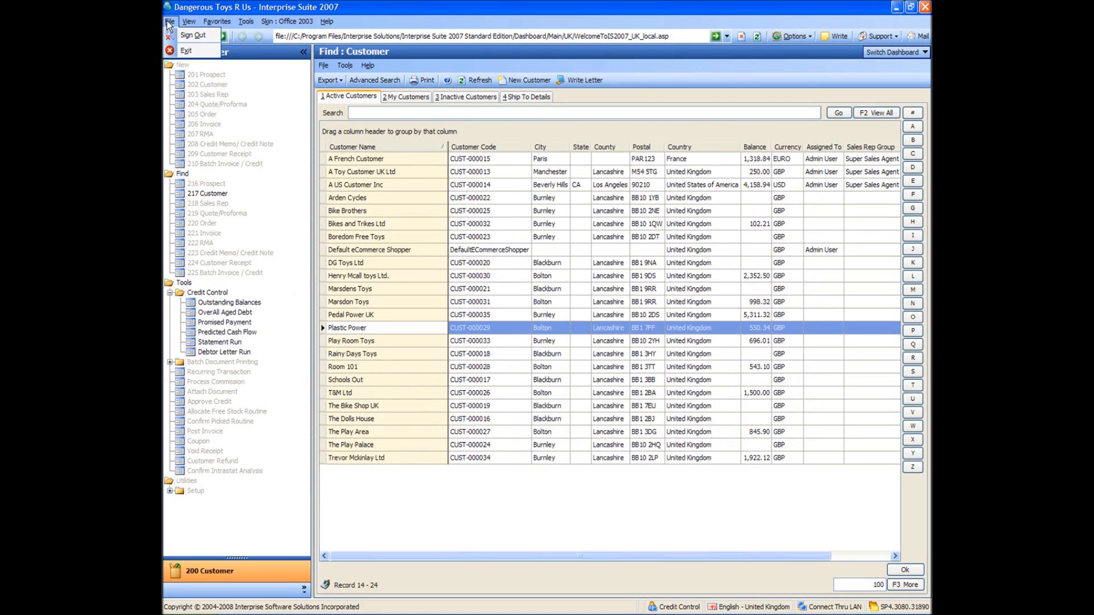
pyautogui.click(192, 35)
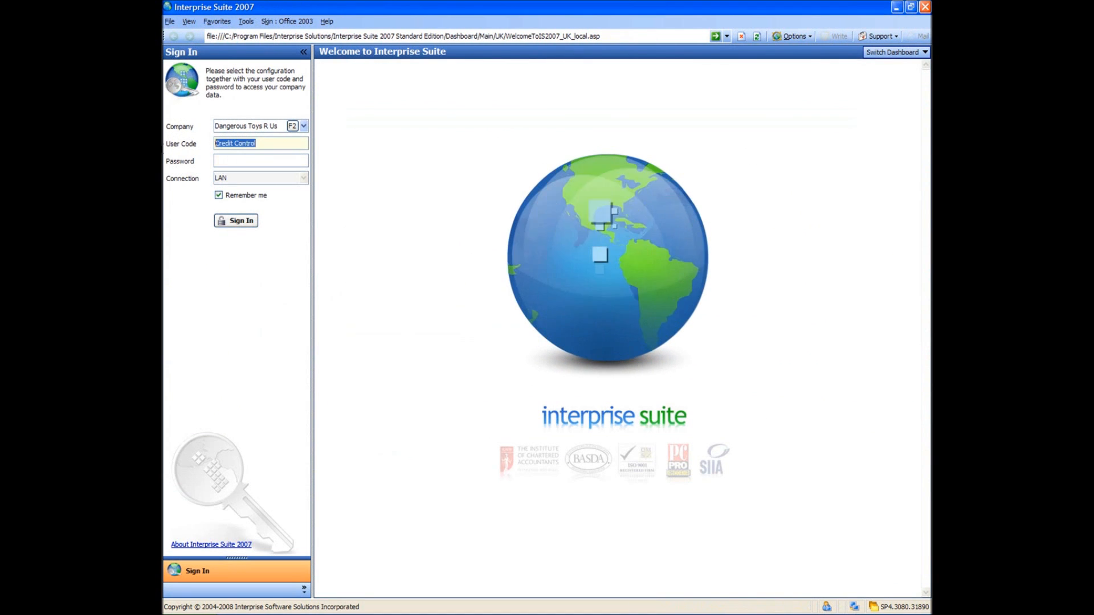
pyautogui.write('admin')
pyautogui.press('Tab')
pyautogui.write('•')
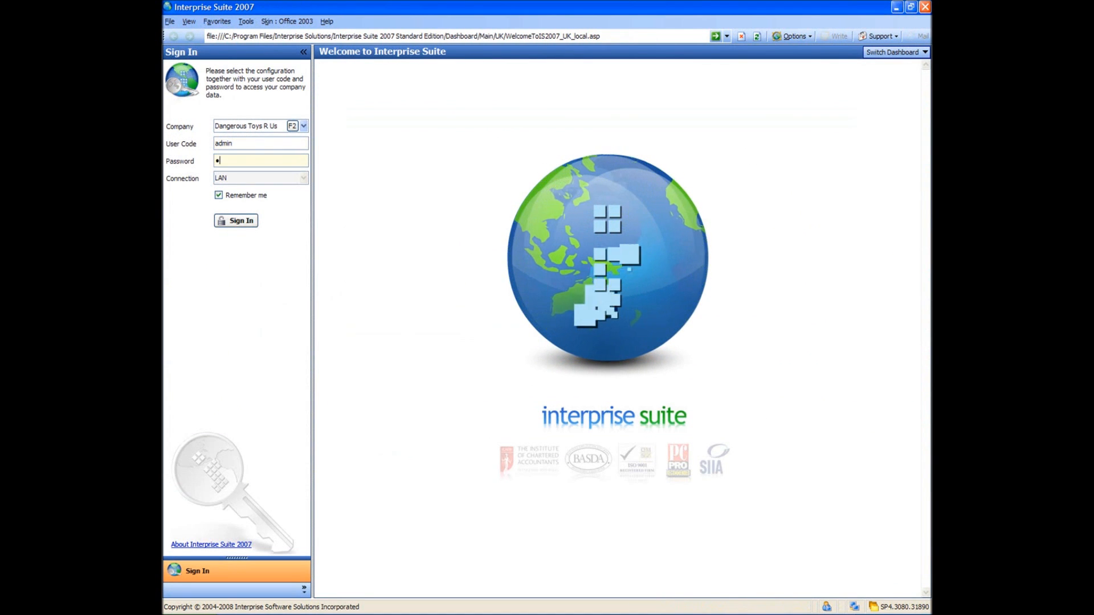
pyautogui.write('••••')
pyautogui.press('Return')
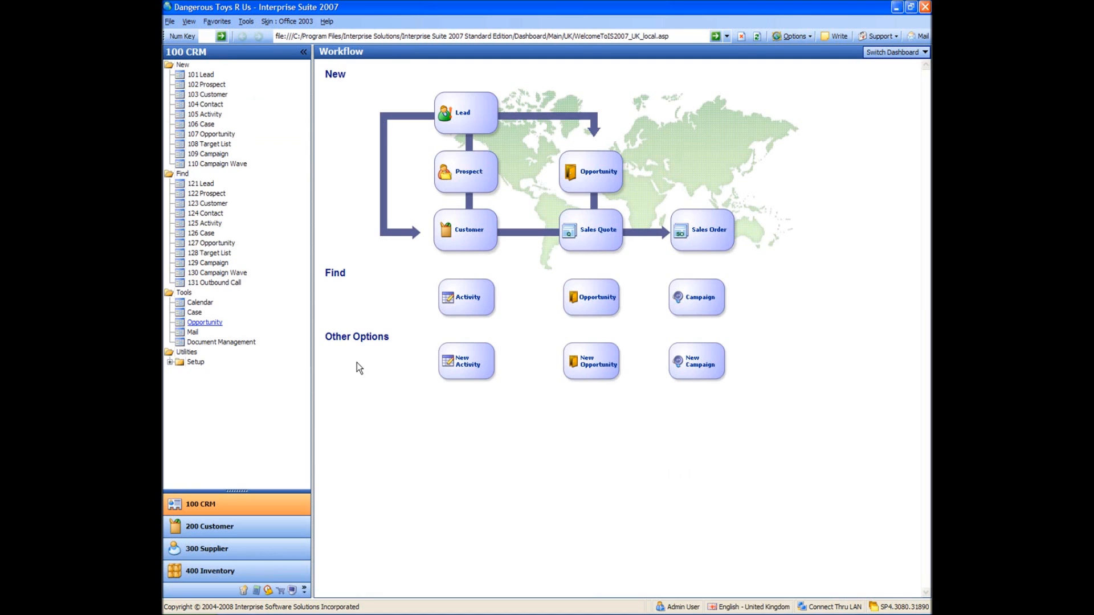
# Step: In 900 System Manager, open the admin user in 918 User Account and view its Email tab
pyautogui.click(292, 590)
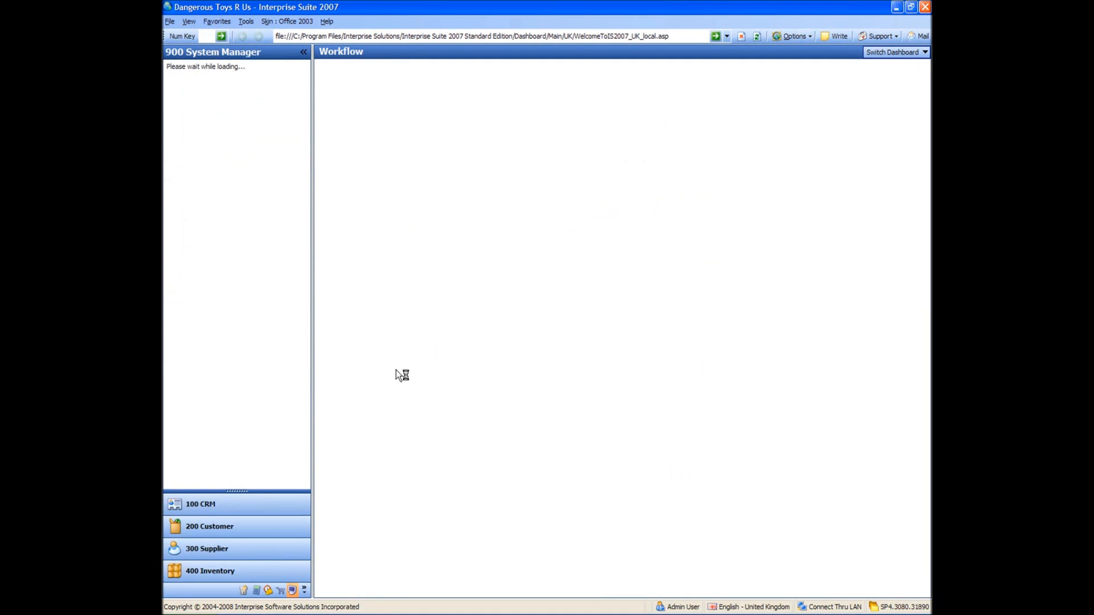
pyautogui.click(215, 274)
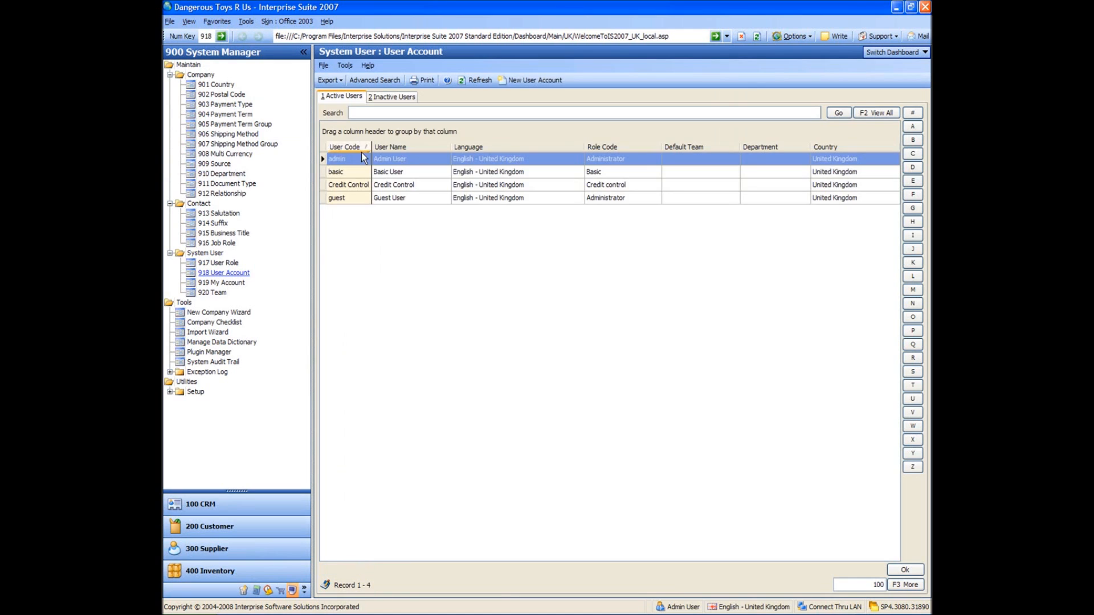
pyautogui.doubleClick(361, 160)
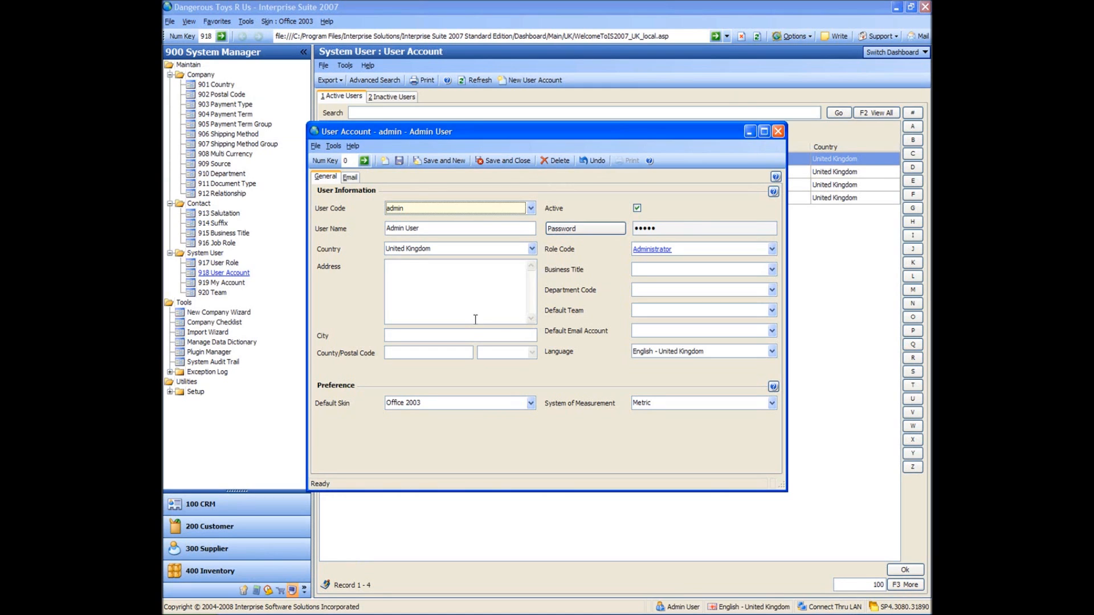
pyautogui.click(350, 177)
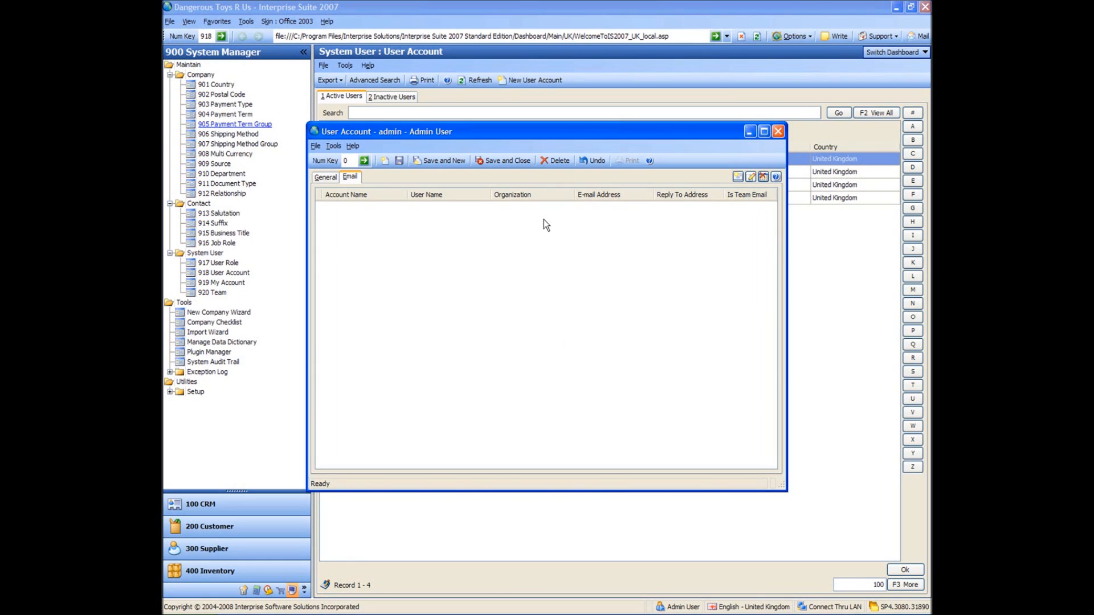
# Step: Add a POP3 e-mail account for admin, entering the name admin, e-mail address and logon name
pyautogui.click(739, 177)
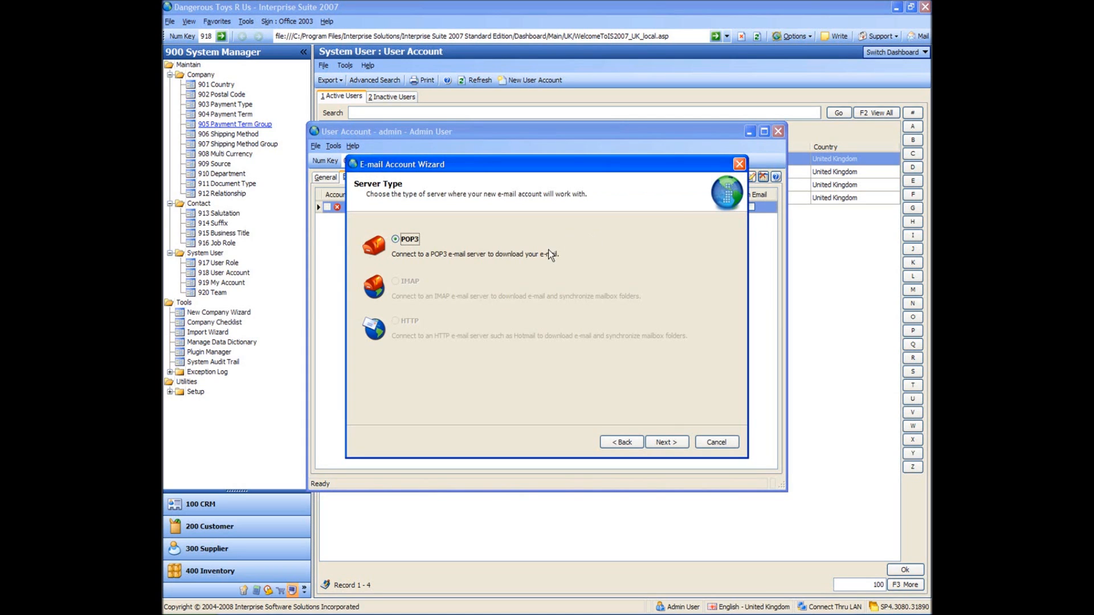
pyautogui.click(658, 444)
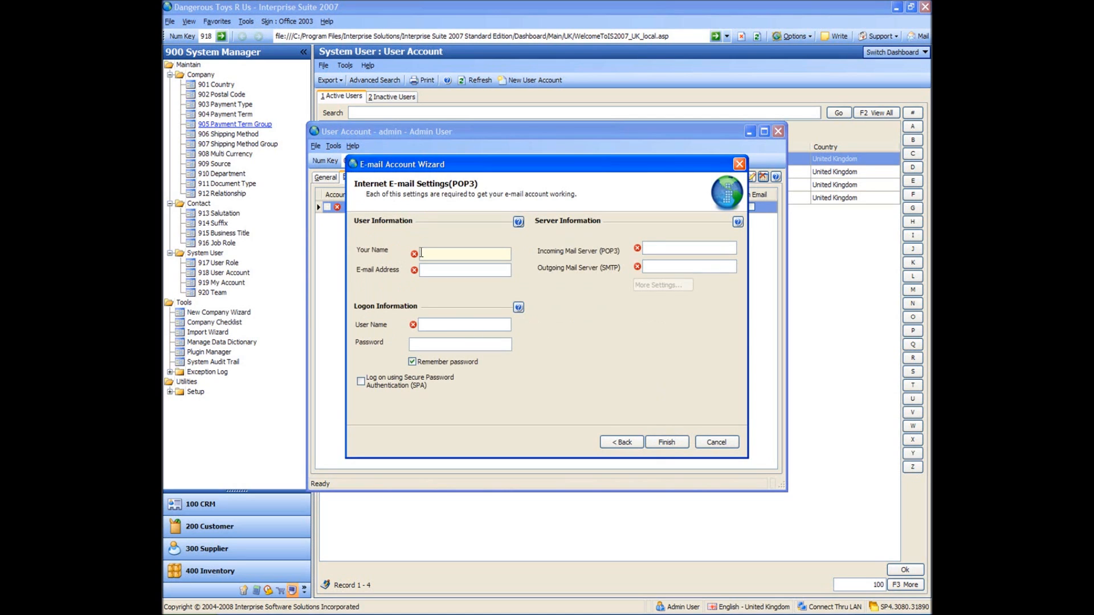
pyautogui.write('adkm')
pyautogui.press('BackSpace')
pyautogui.write('min')
pyautogui.press('Tab')
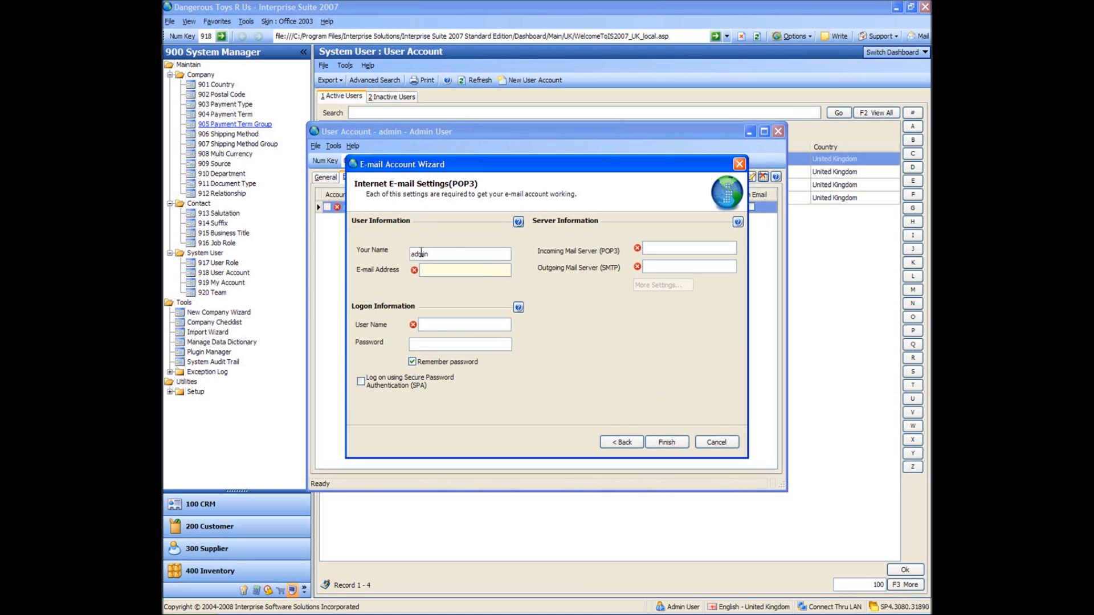
pyautogui.press('Tab')
pyautogui.press('Tab')
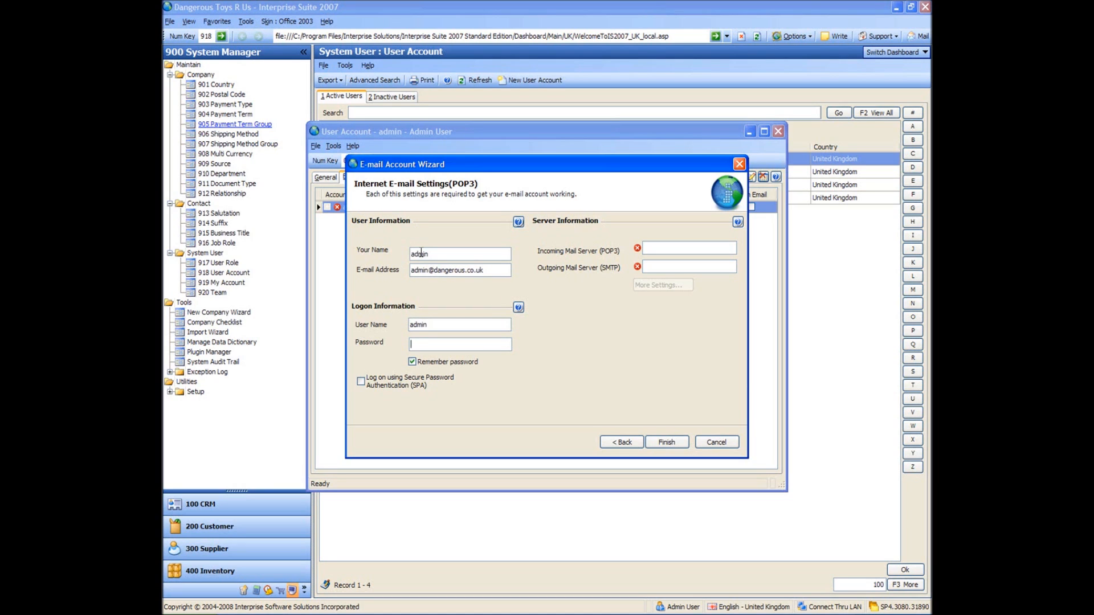
pyautogui.write('admin')
pyautogui.press('Tab')
# Step: Set both incoming and outgoing mail servers to 216.240.146.77
pyautogui.click(670, 246)
pyautogui.write('216.240.146.77')
pyautogui.click(690, 263)
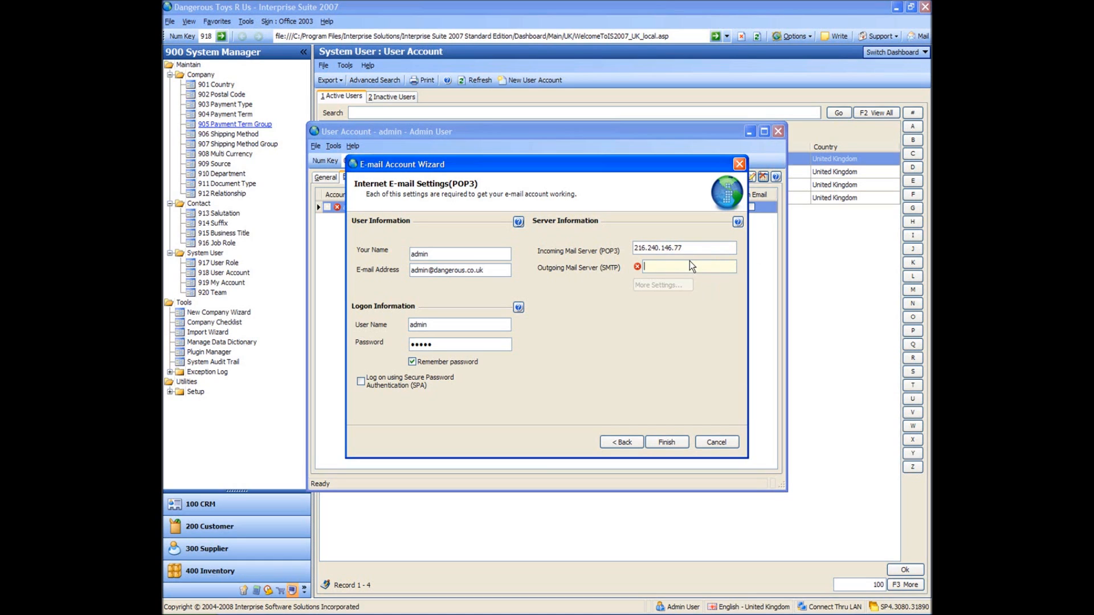
pyautogui.write('216')
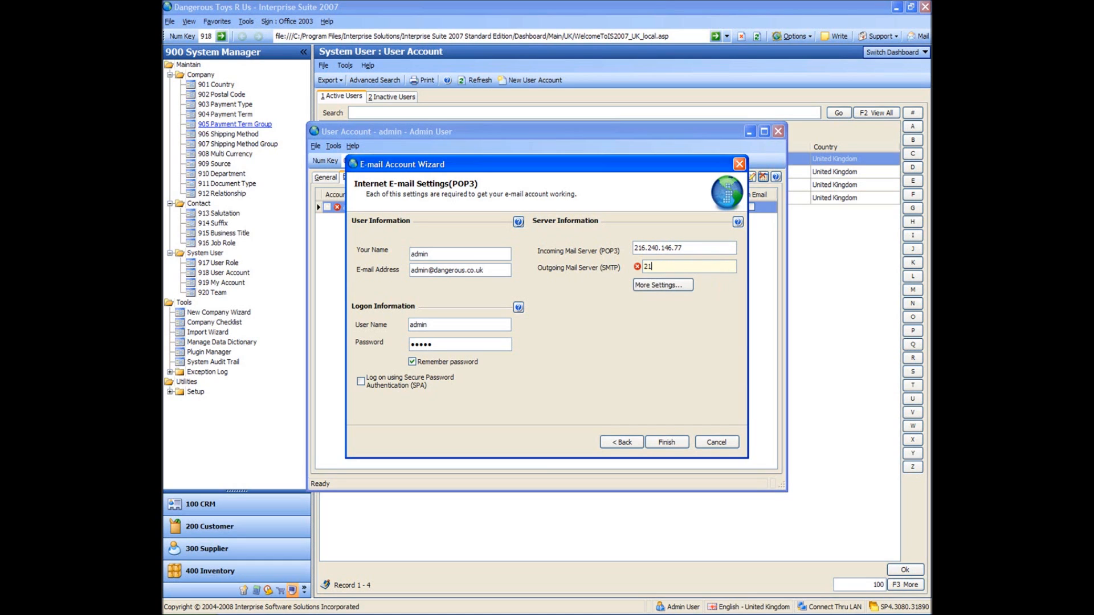
pyautogui.write('.240.146.77')
pyautogui.press('Tab')
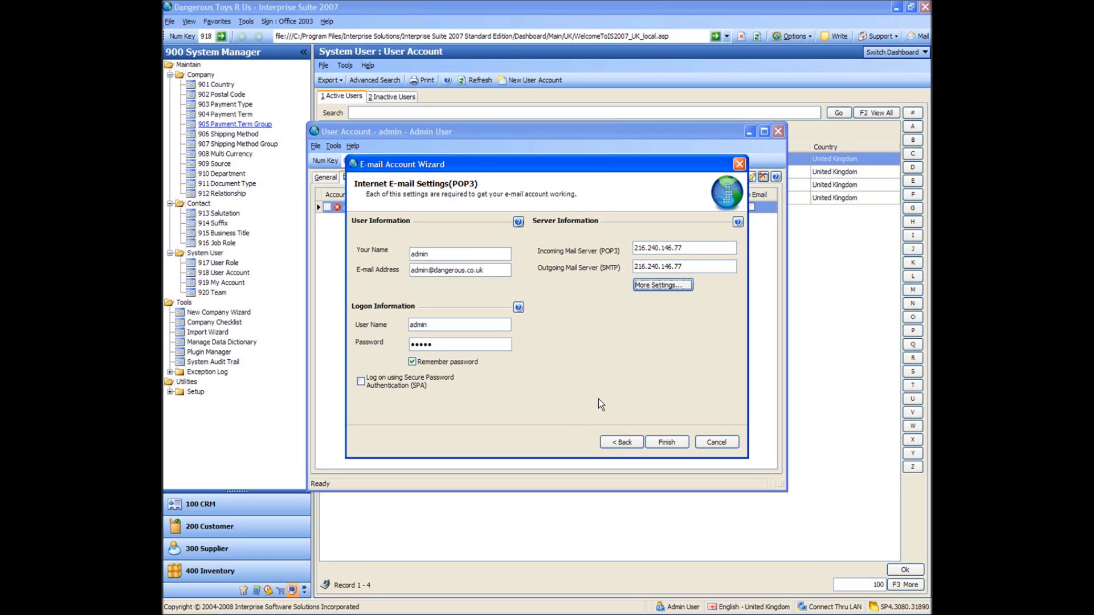
# Step: In More Settings, require outgoing-server authentication with logon admin and its password, keeping ports 110 and 25
pyautogui.click(662, 285)
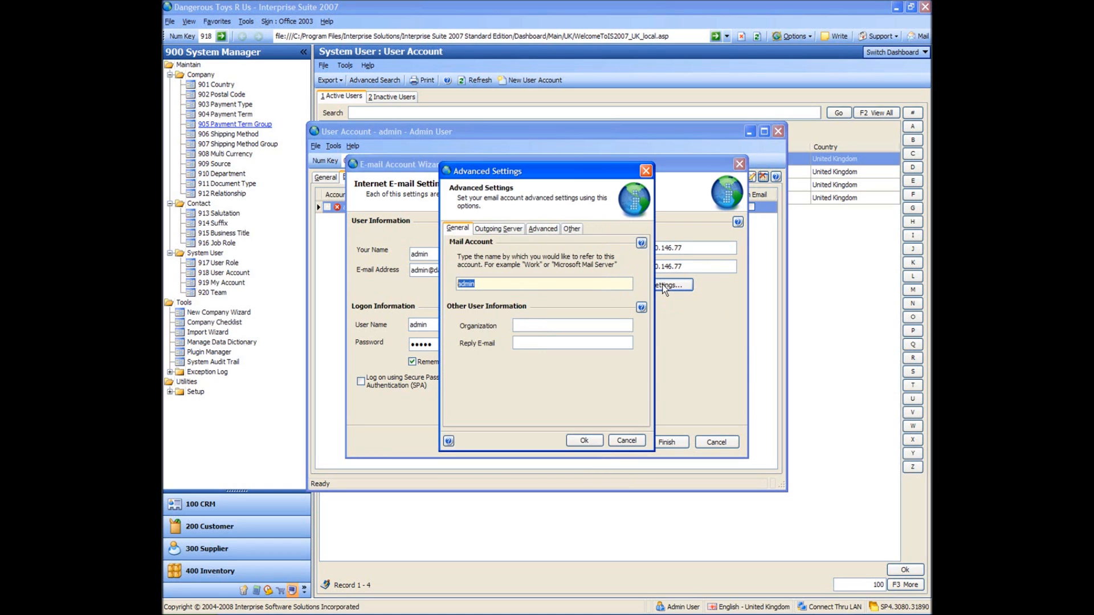
pyautogui.click(506, 230)
pyautogui.click(456, 252)
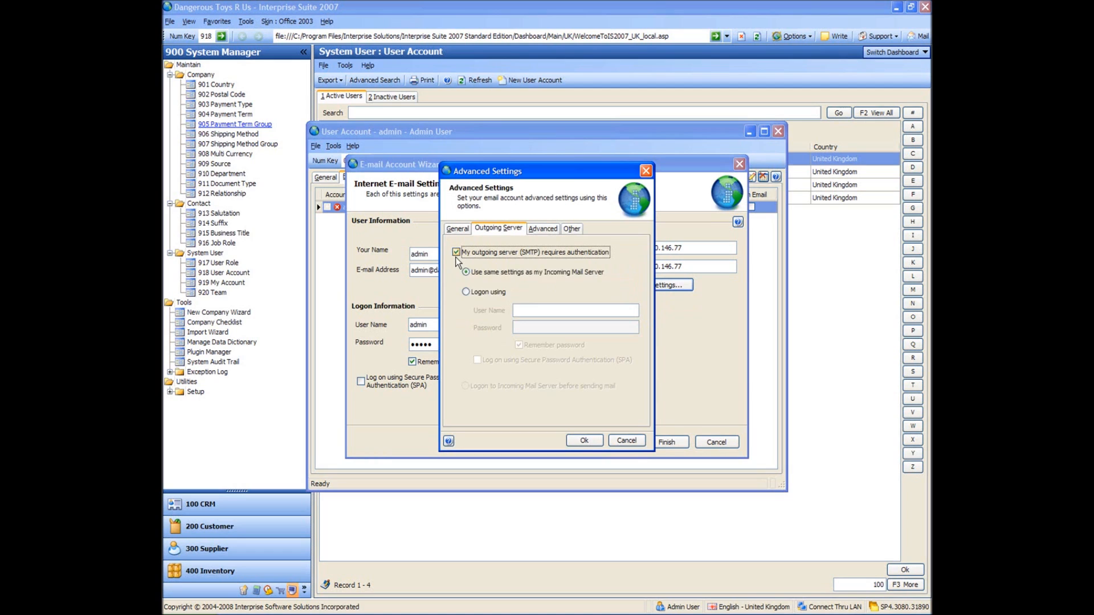
pyautogui.click(465, 292)
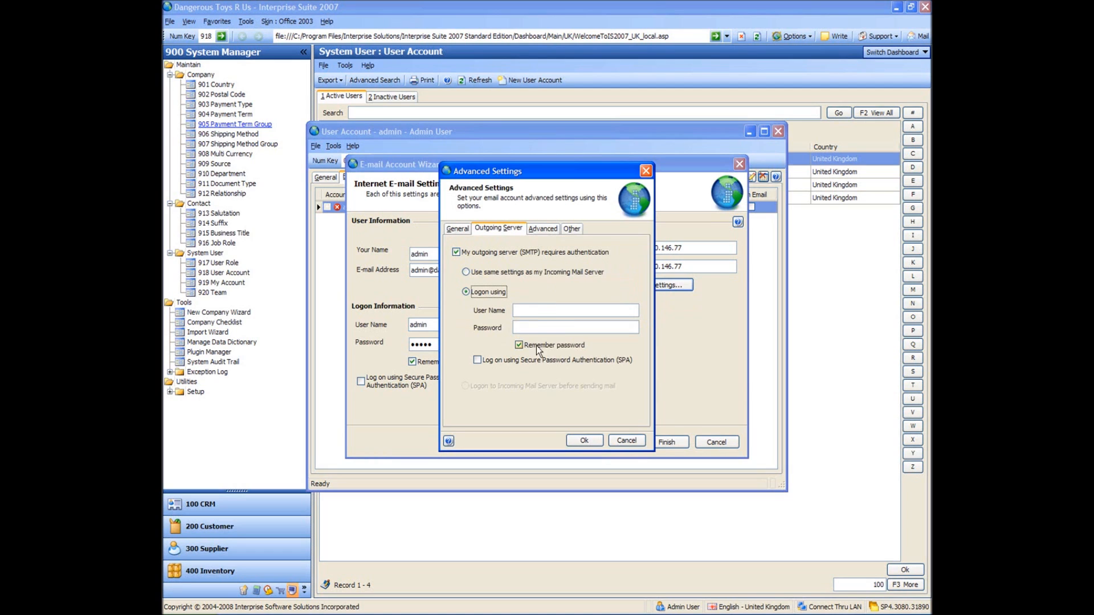
pyautogui.click(536, 311)
pyautogui.write('adminadmin')
pyautogui.click(547, 229)
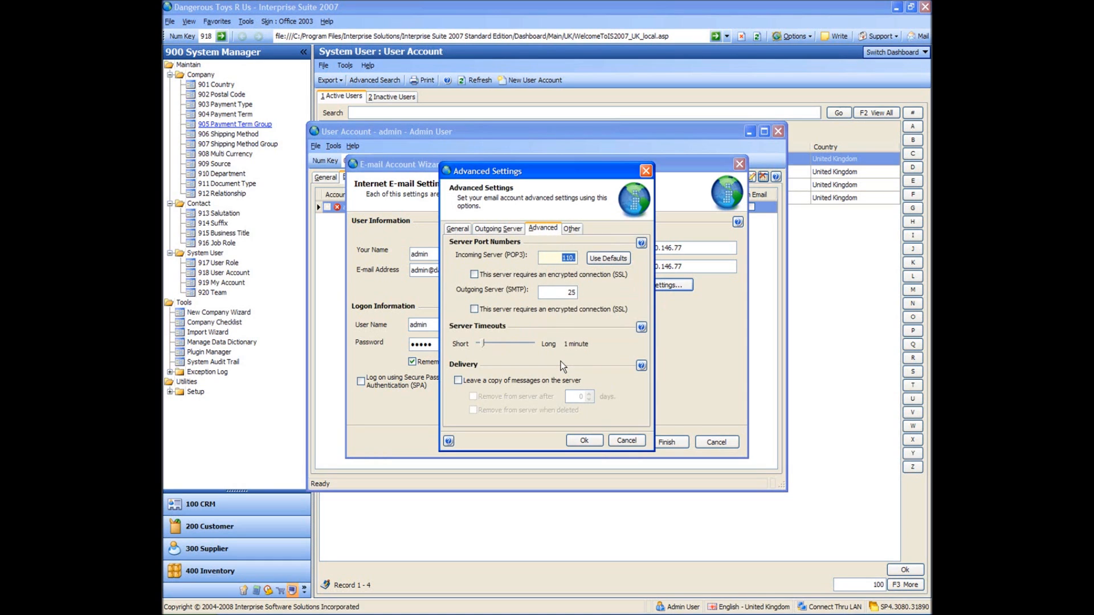
pyautogui.click(585, 442)
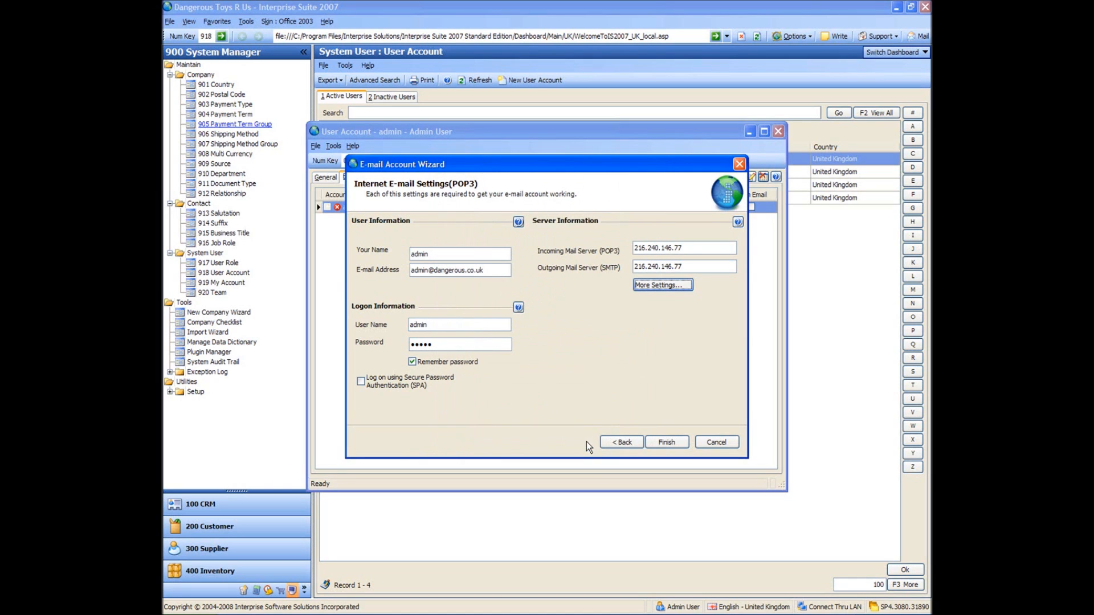
# Step: Finish the 'admin' POP3 e-mail account, keep it as the admin user's default, and save the user
pyautogui.click(665, 441)
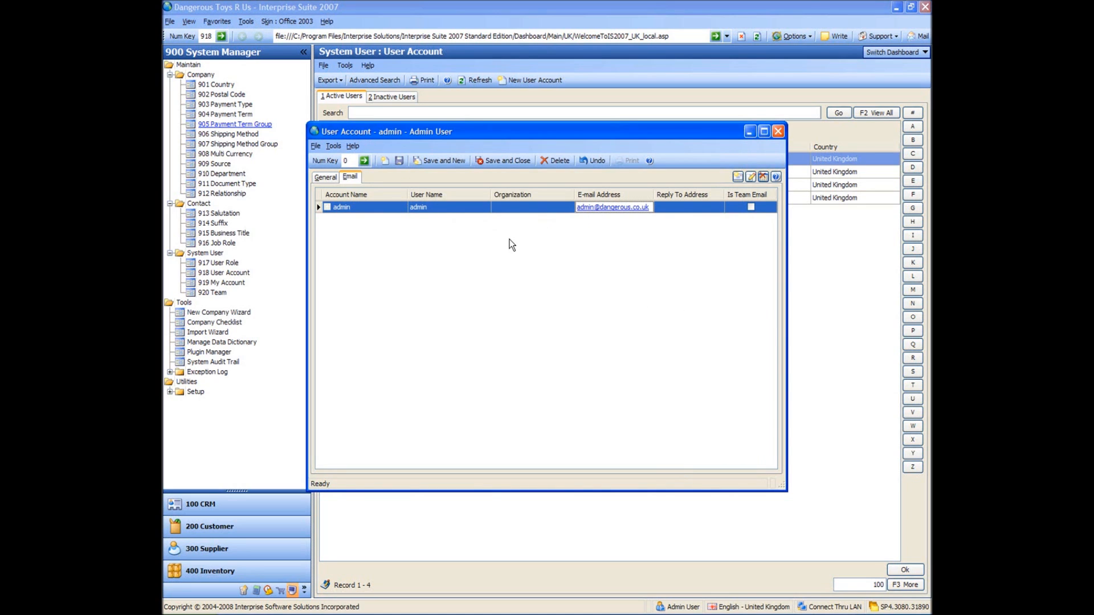
pyautogui.click(323, 178)
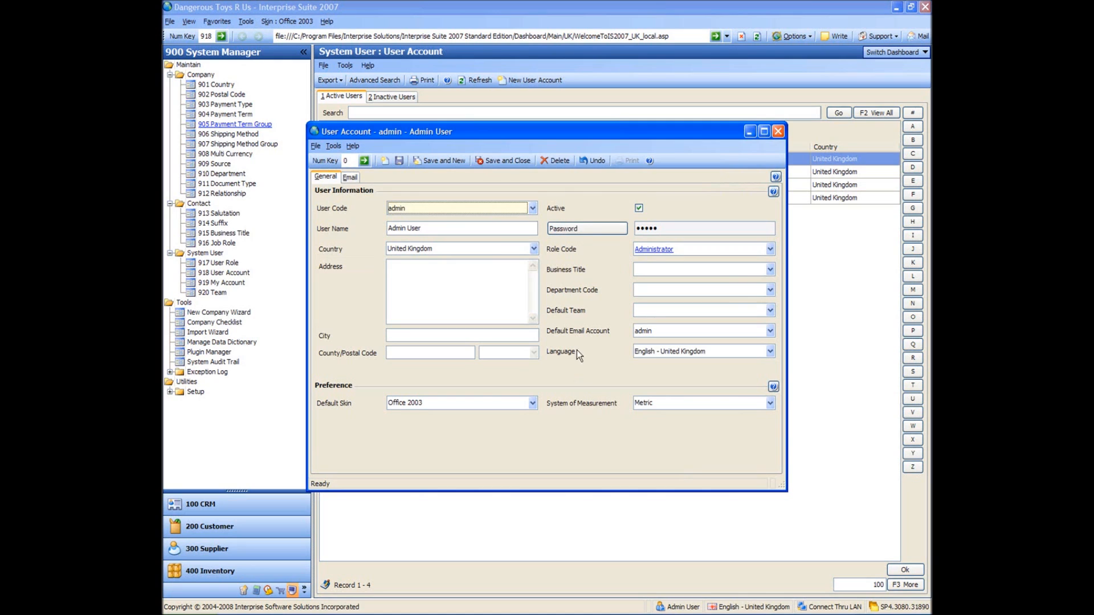
pyautogui.click(502, 160)
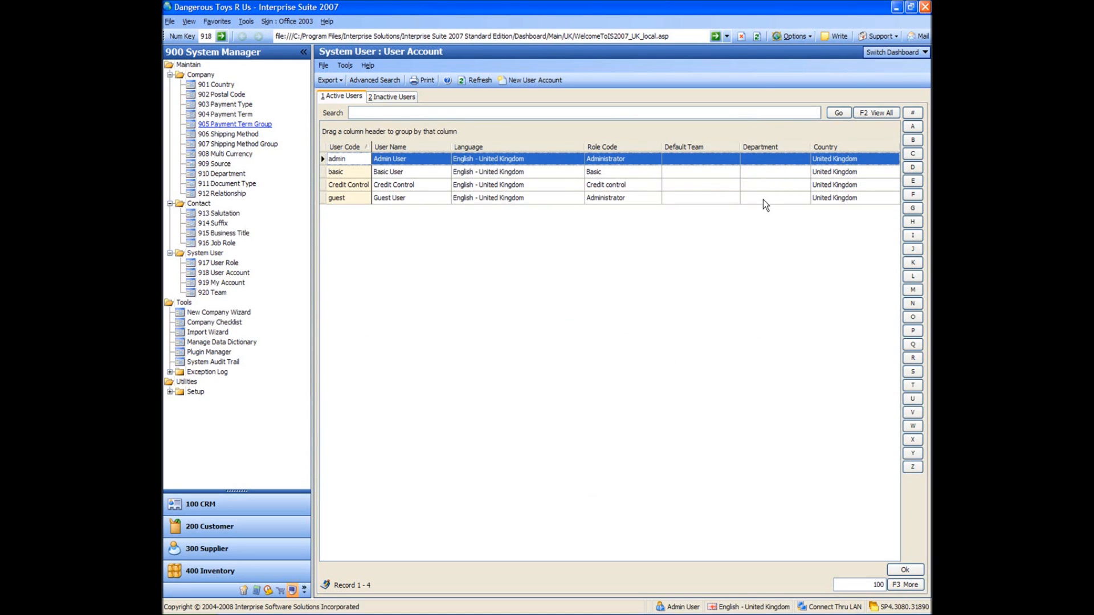
pyautogui.click(918, 37)
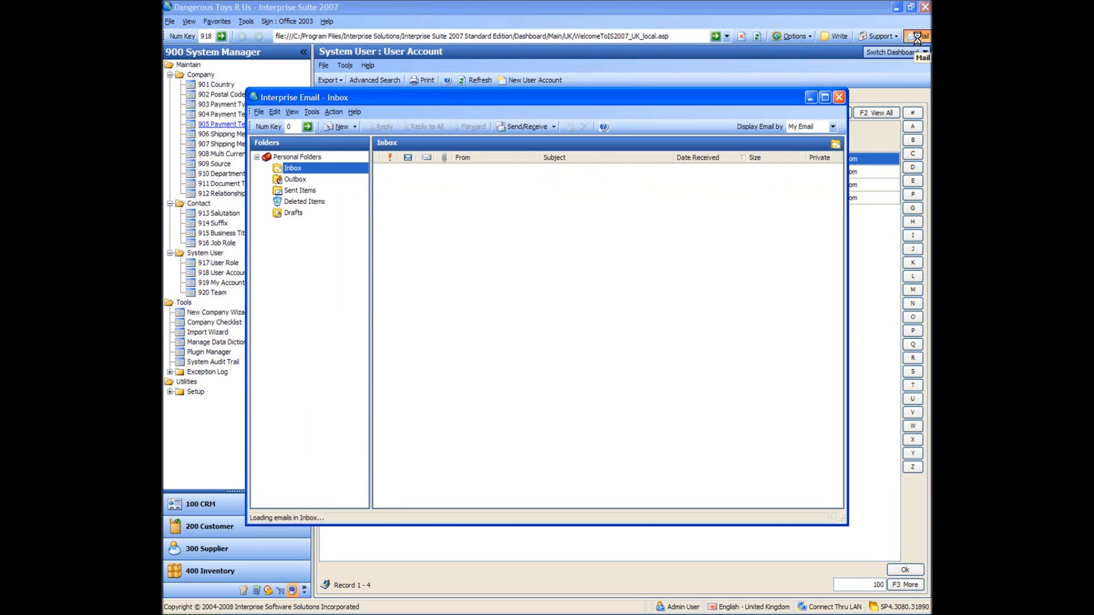
pyautogui.click(570, 278)
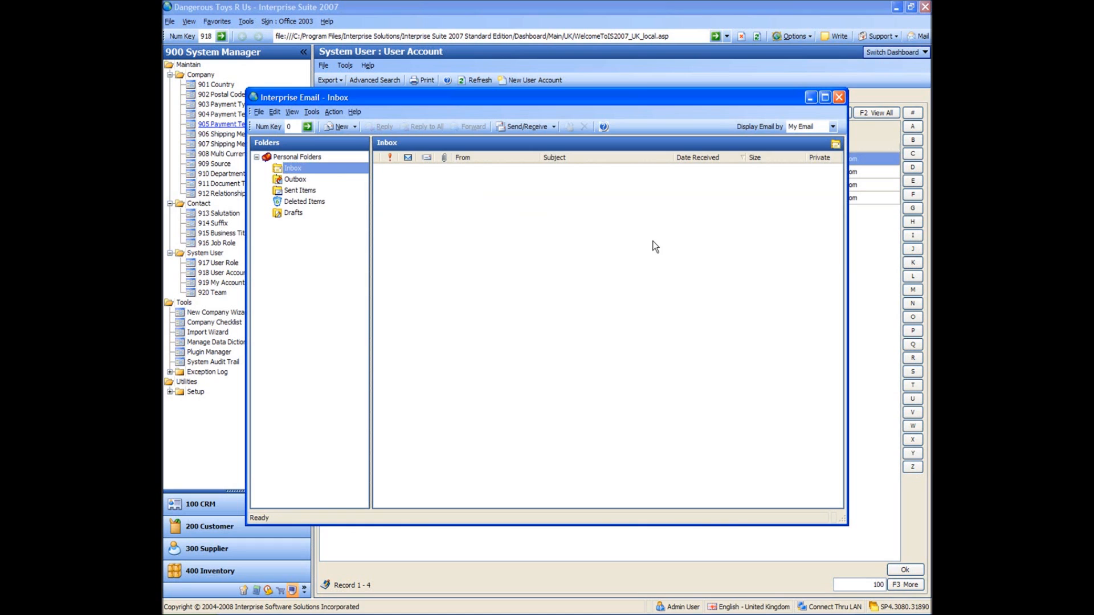
pyautogui.click(840, 98)
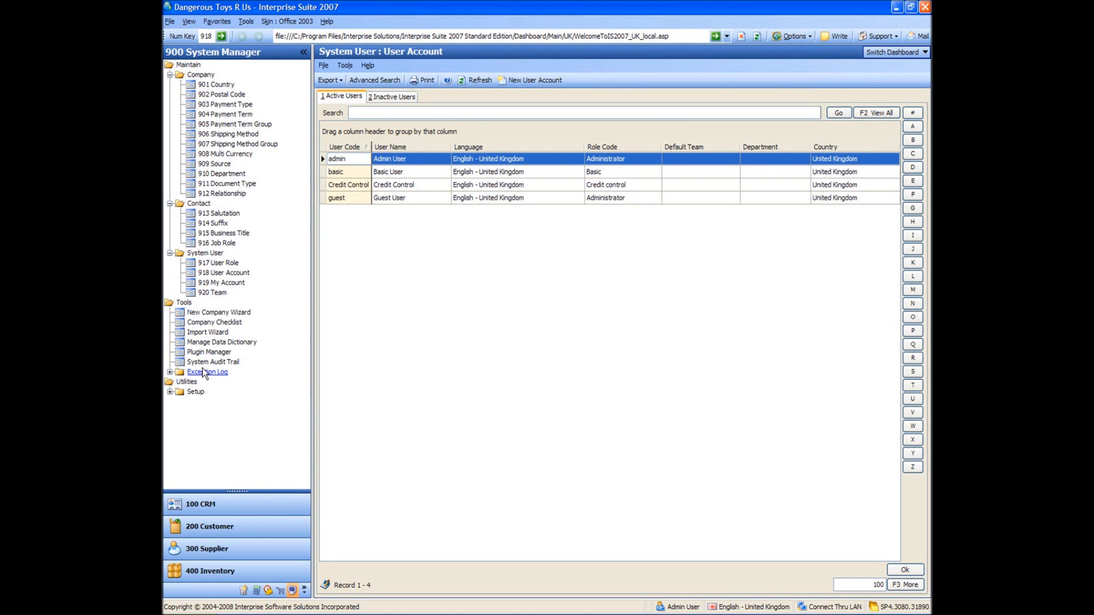
pyautogui.click(169, 391)
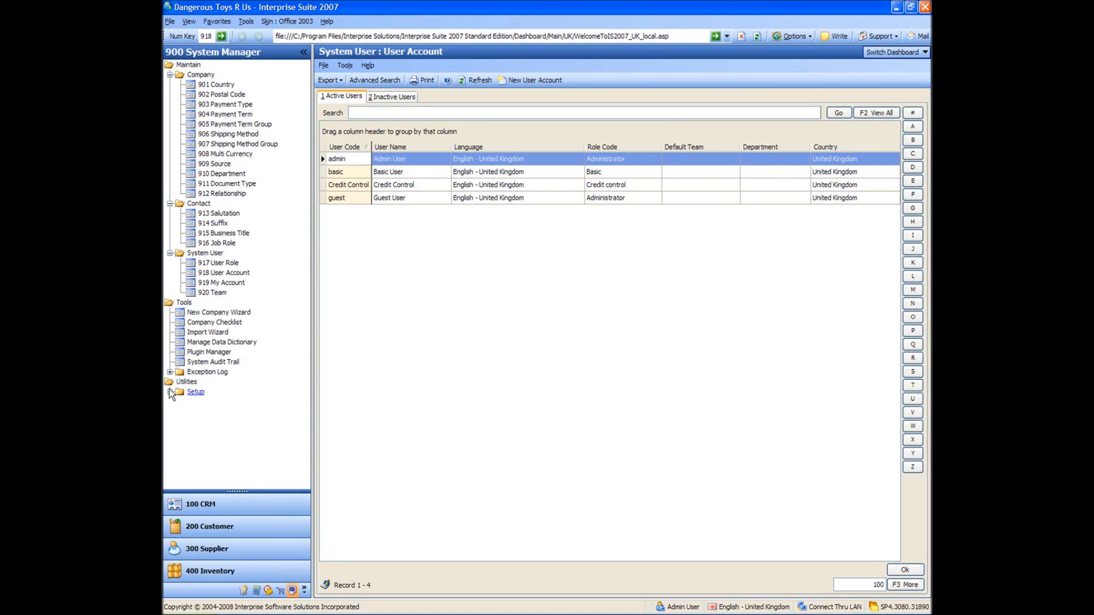
pyautogui.click(169, 392)
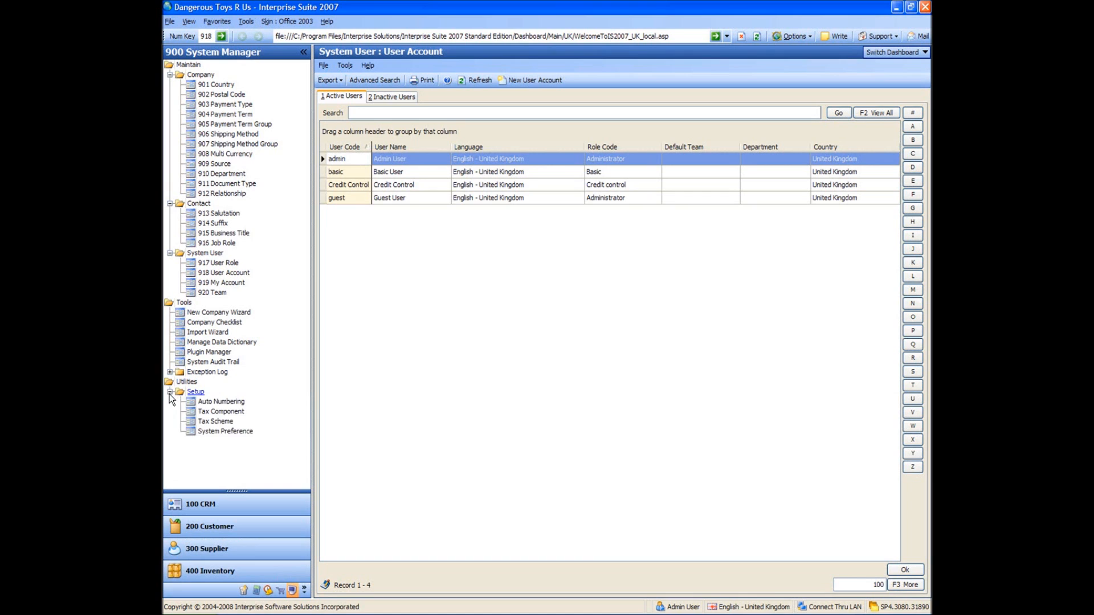
pyautogui.click(224, 431)
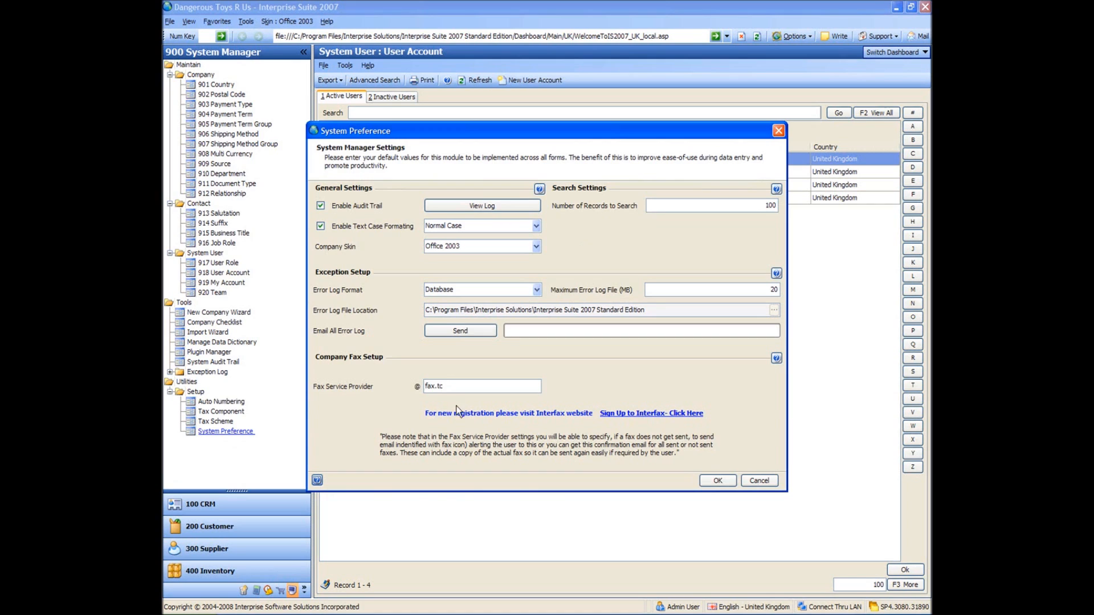
pyautogui.moveTo(446, 387); pyautogui.dragTo(419, 388)
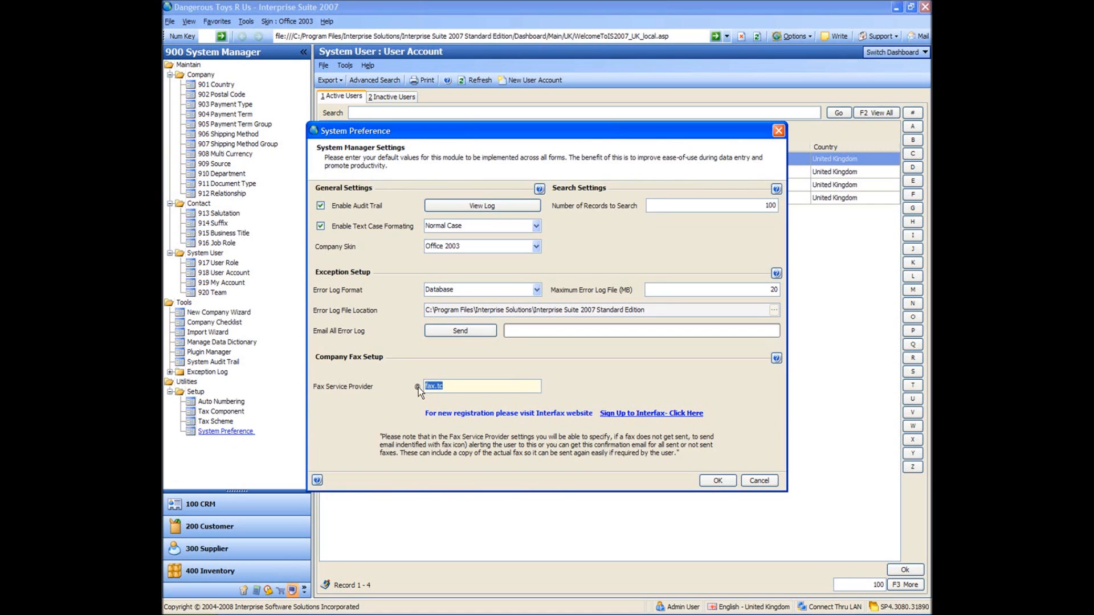
pyautogui.click(450, 386)
pyautogui.click(759, 481)
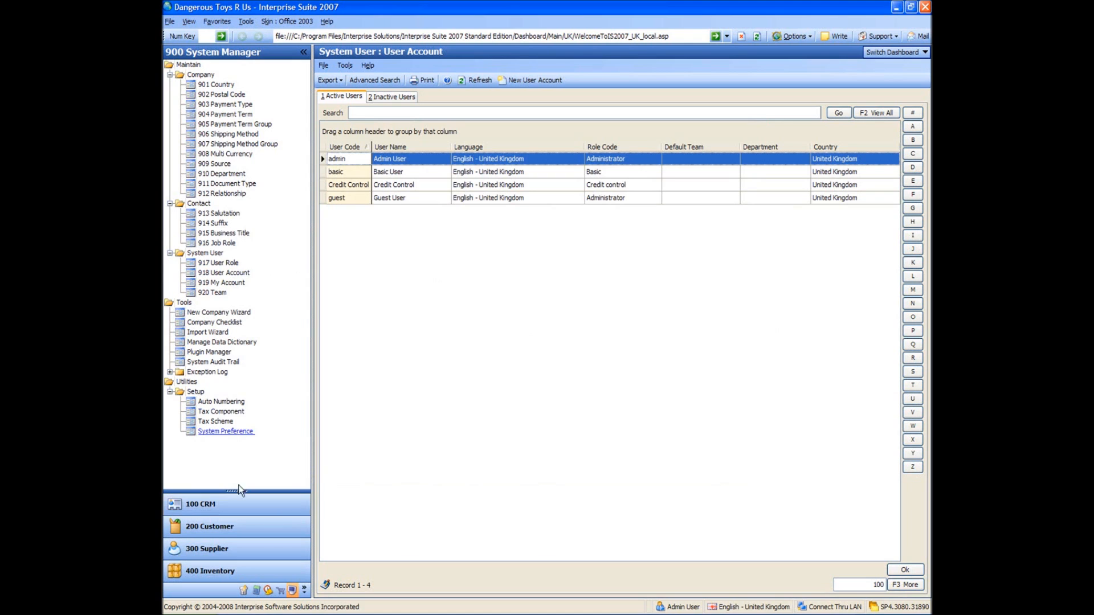
# Step: Start a new team with code and description 'CREDIT CONTROL'
pyautogui.click(212, 294)
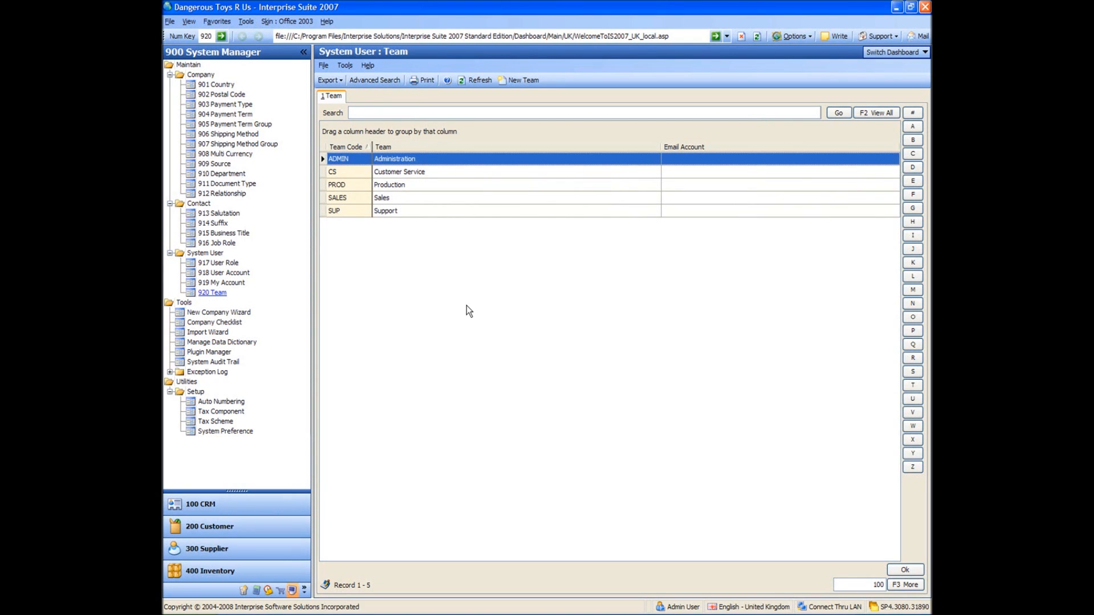
pyautogui.click(521, 81)
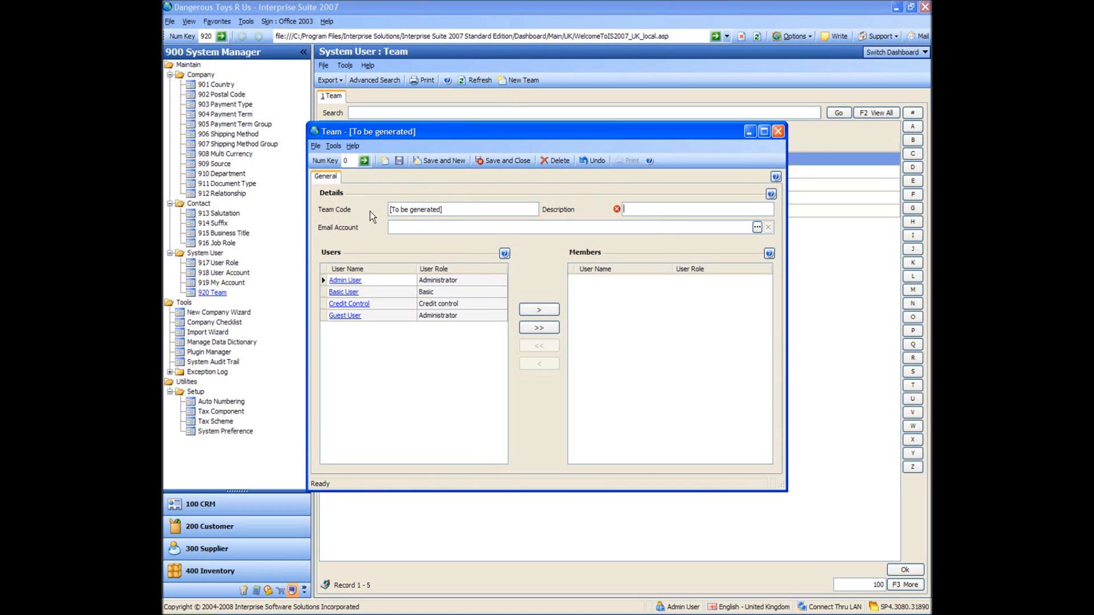
pyautogui.write('CREDIT CONTROL')
pyautogui.click(449, 209)
pyautogui.write('CREDIT CONT')
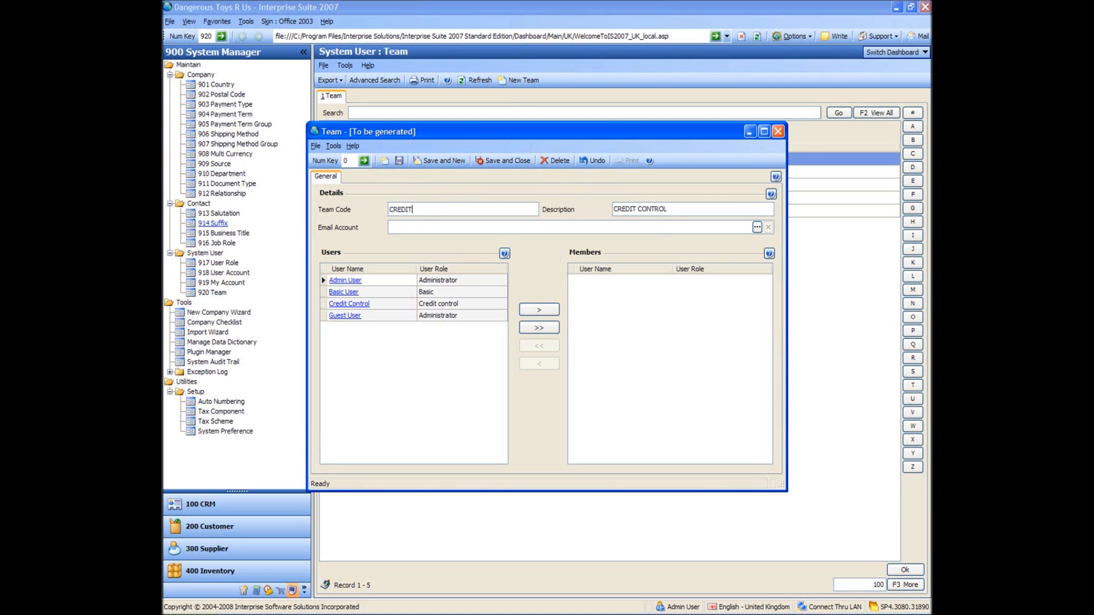
pyautogui.write('ROL')
pyautogui.press('Tab')
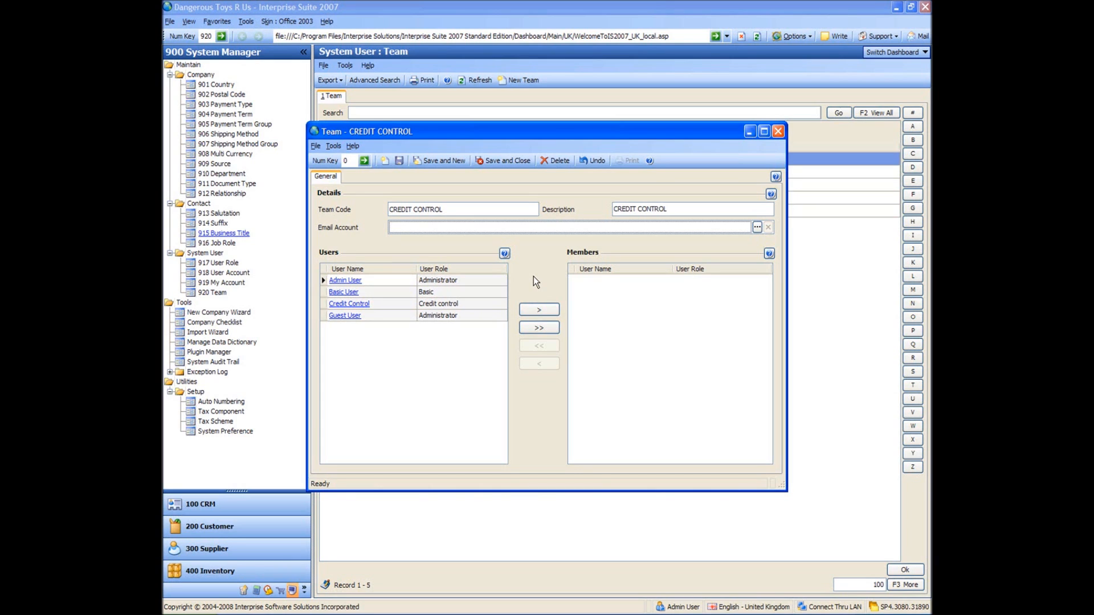
# Step: Add the Credit Control user as a team member and save the team
pyautogui.click(353, 305)
pyautogui.click(535, 310)
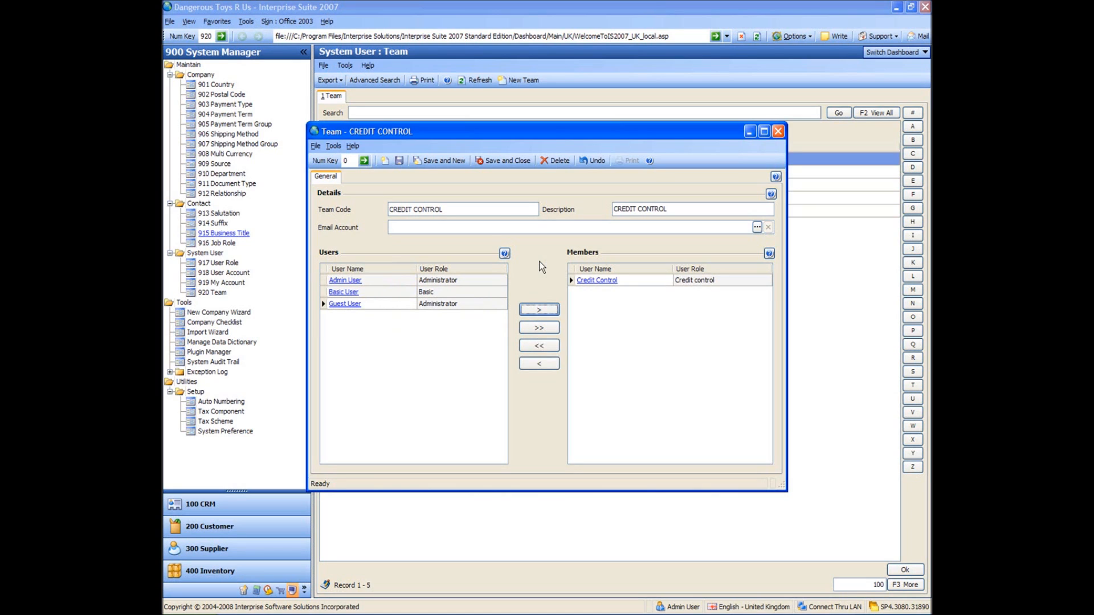
pyautogui.click(400, 161)
pyautogui.click(505, 160)
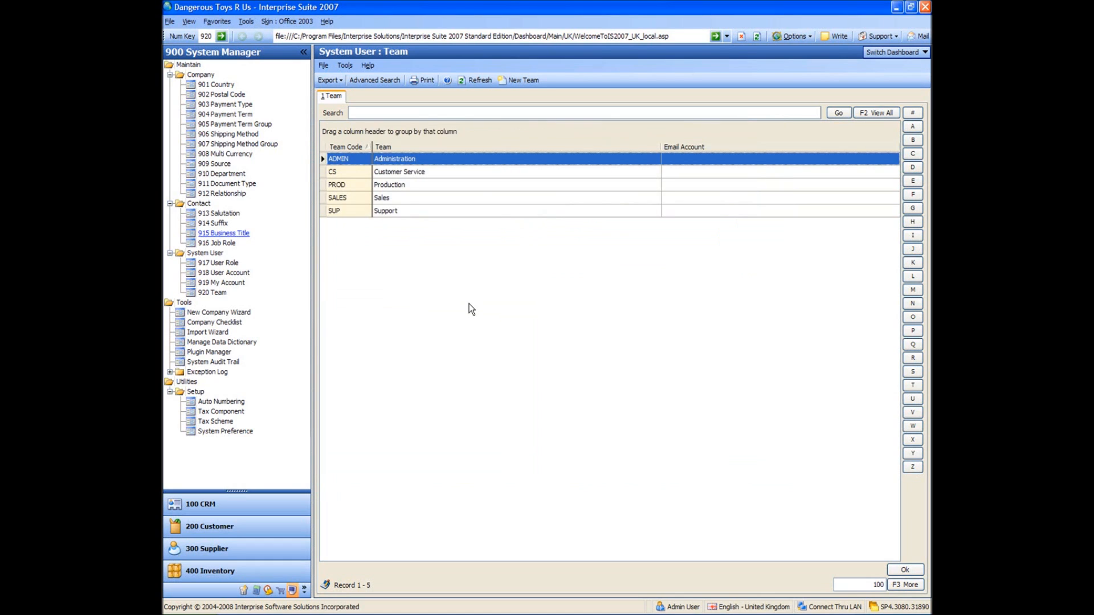